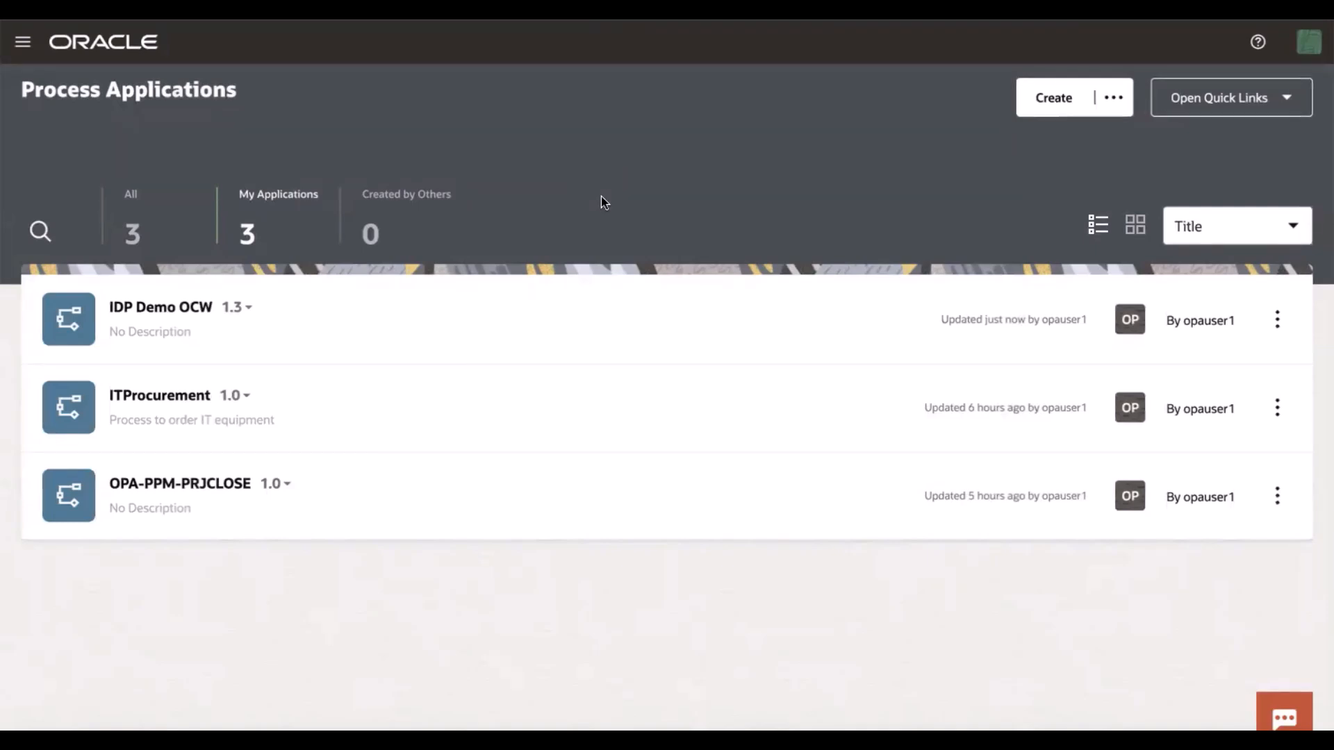
Open the ODU_TestForm UI inside the IDP Demo OCW process application
click(583, 303)
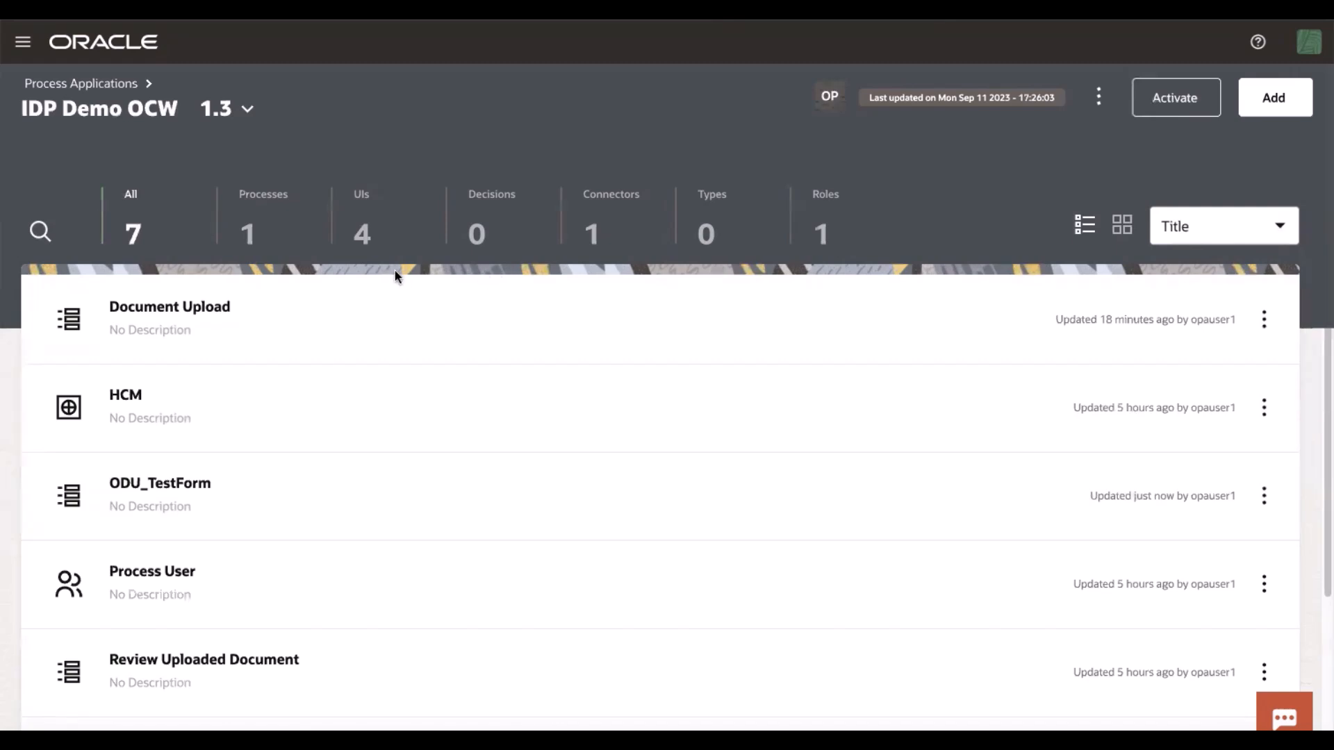
click(598, 233)
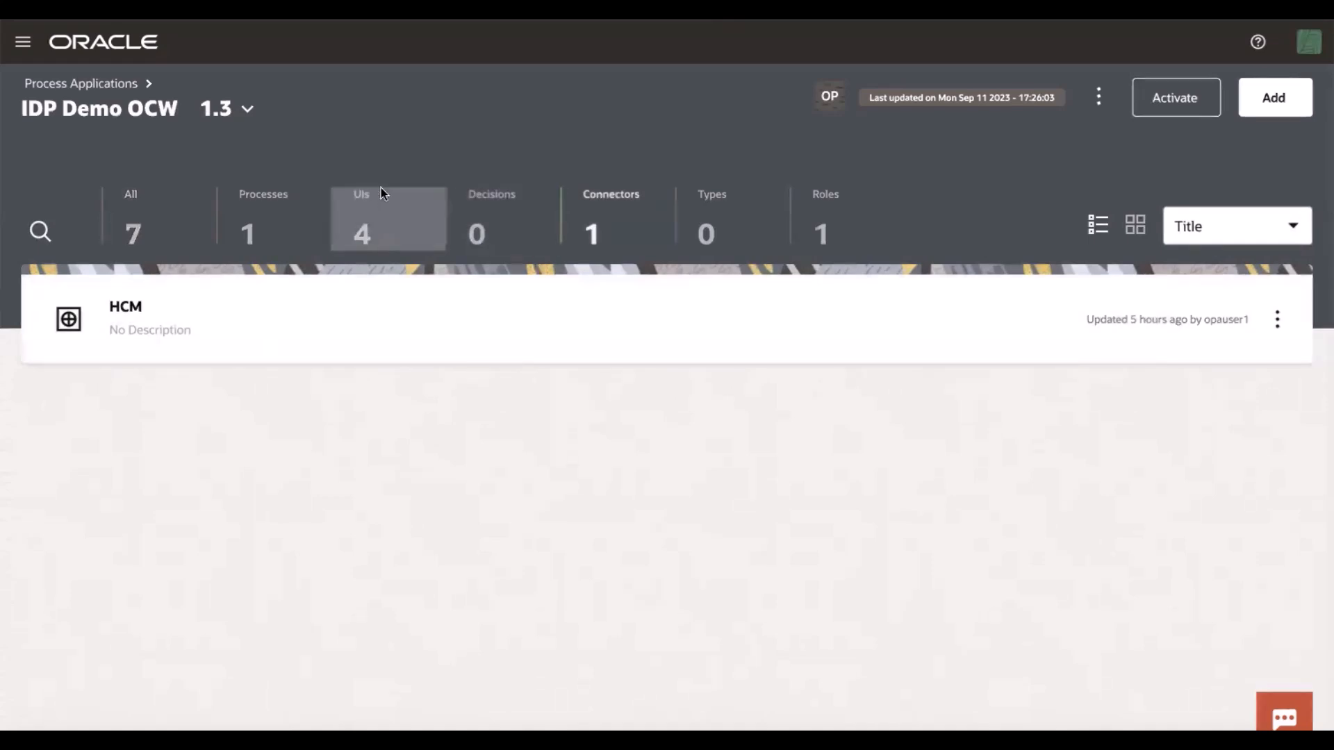
click(382, 206)
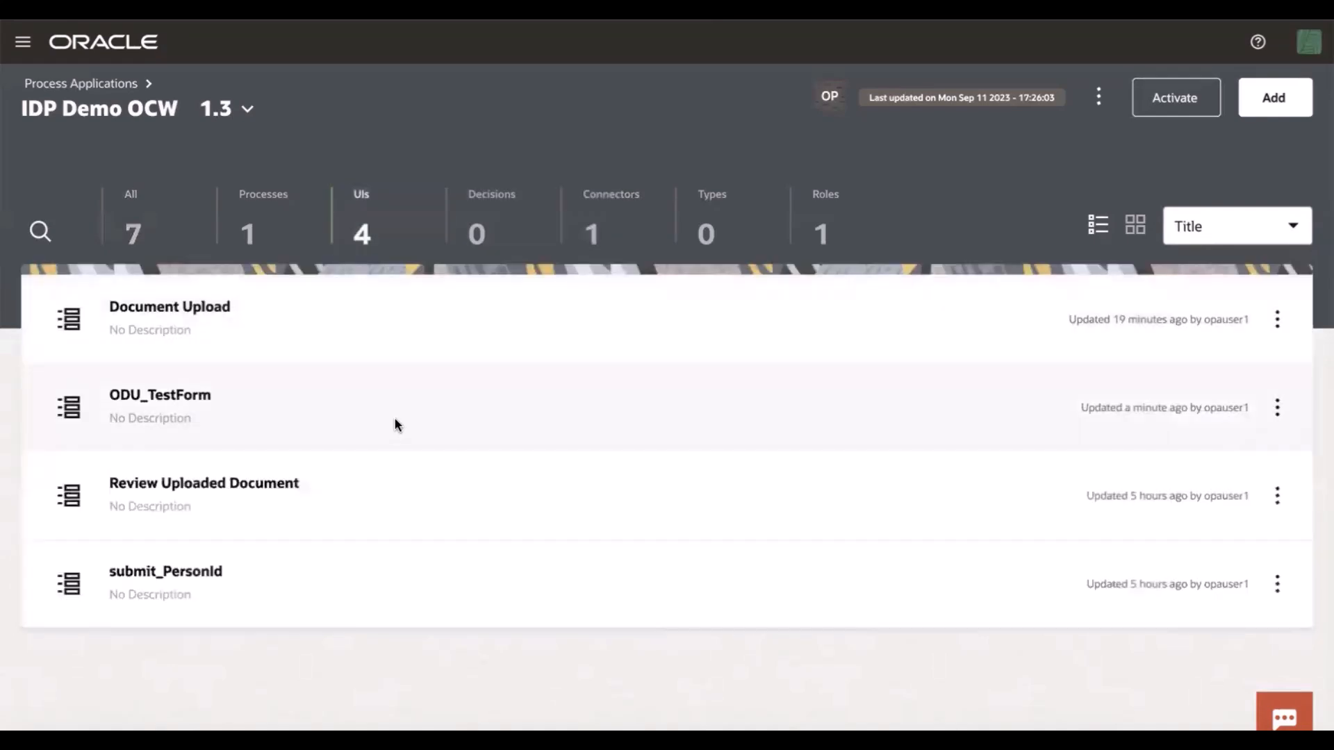
click(393, 419)
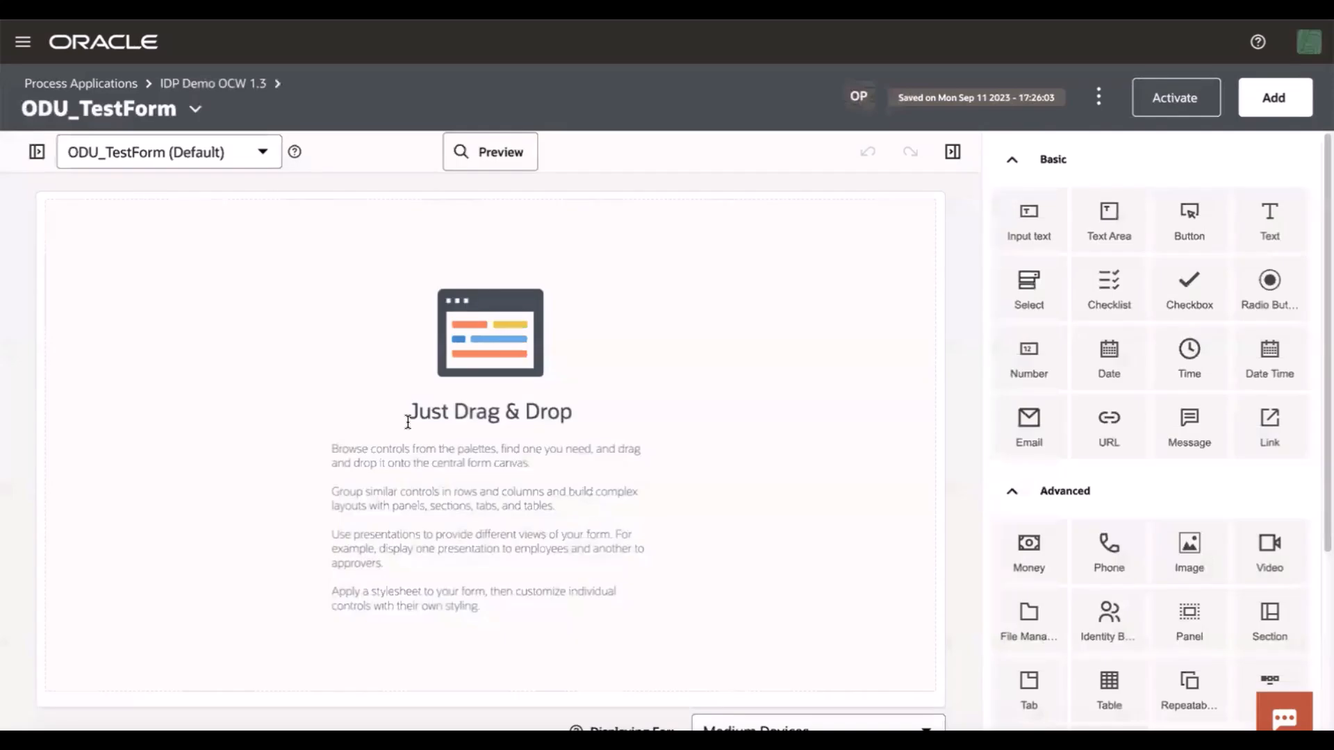
Add a Document Understanding control from the AI Services palette onto the empty form canvas
scroll(1159, 476, down, 4)
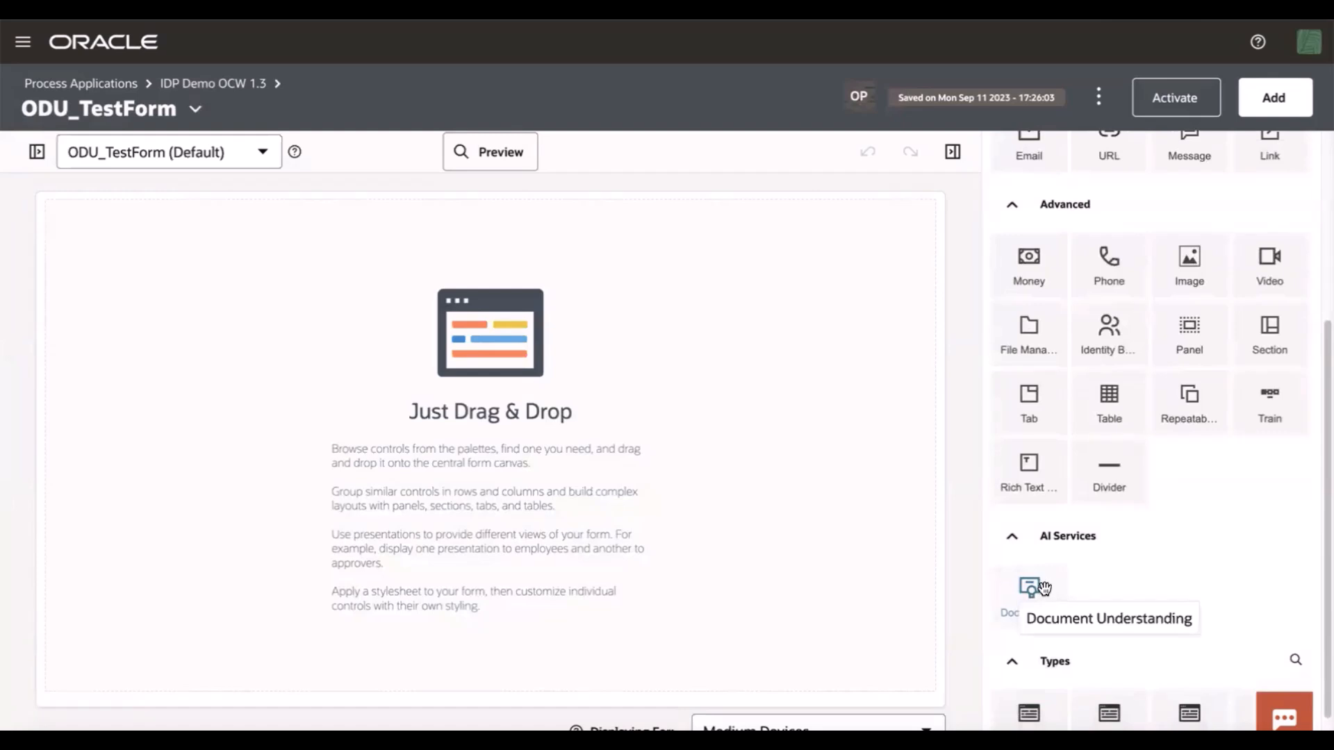
drag(1042, 588, 625, 483)
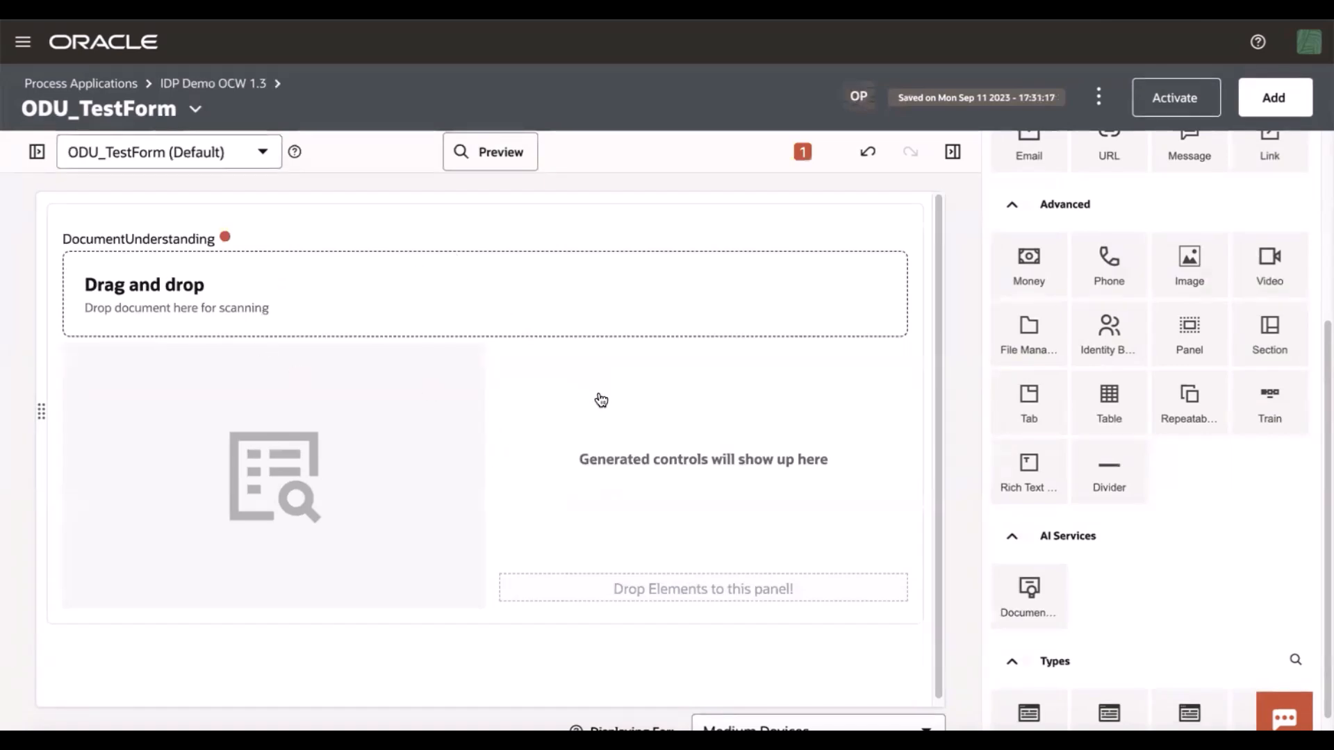
scroll(480, 294, down, 1)
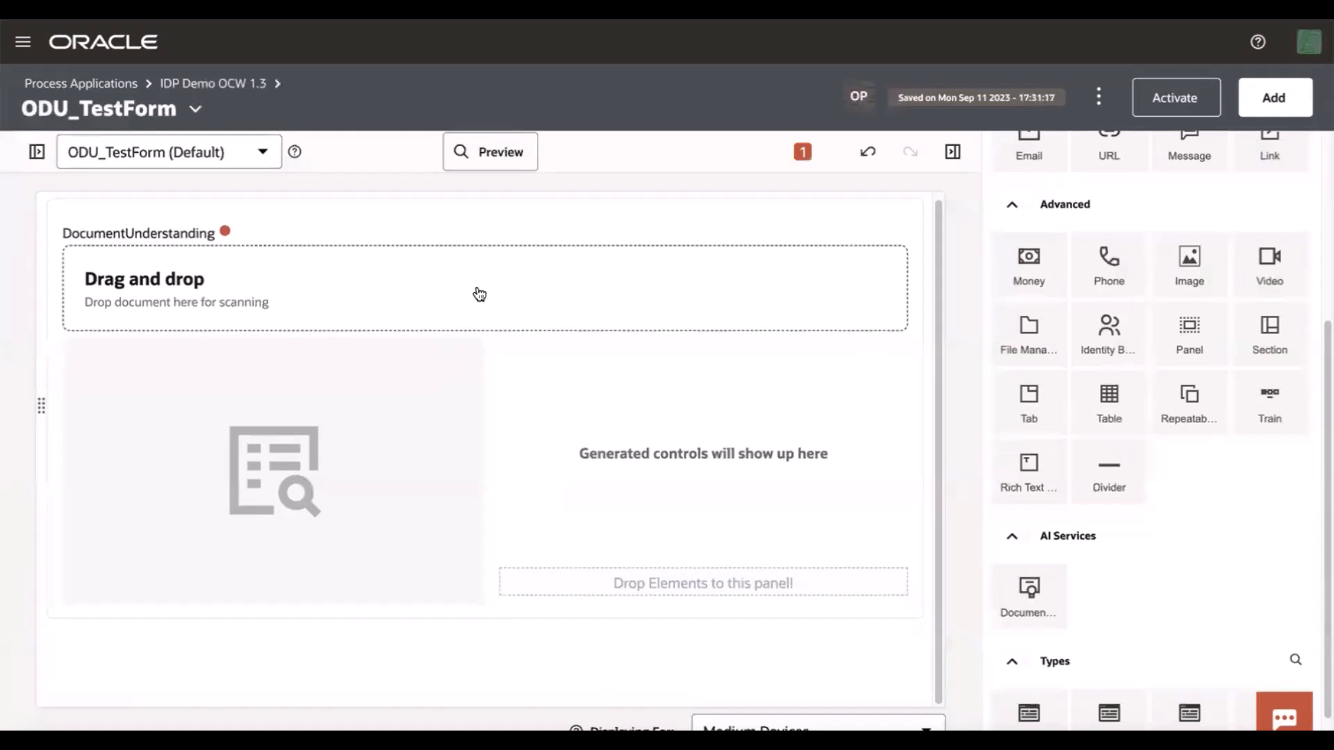
scroll(446, 361, up, 1)
Open the Document Understanding control's properties and set its document type to Passport
click(37, 152)
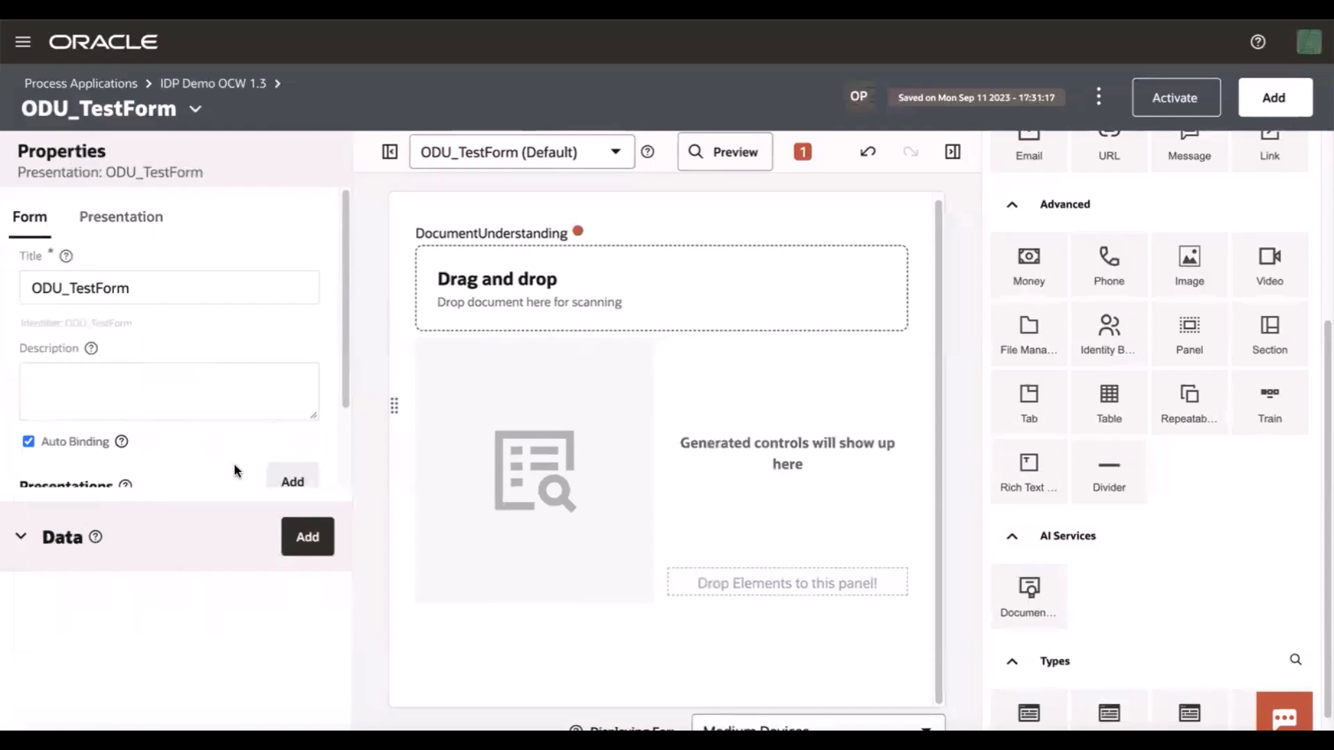
click(18, 551)
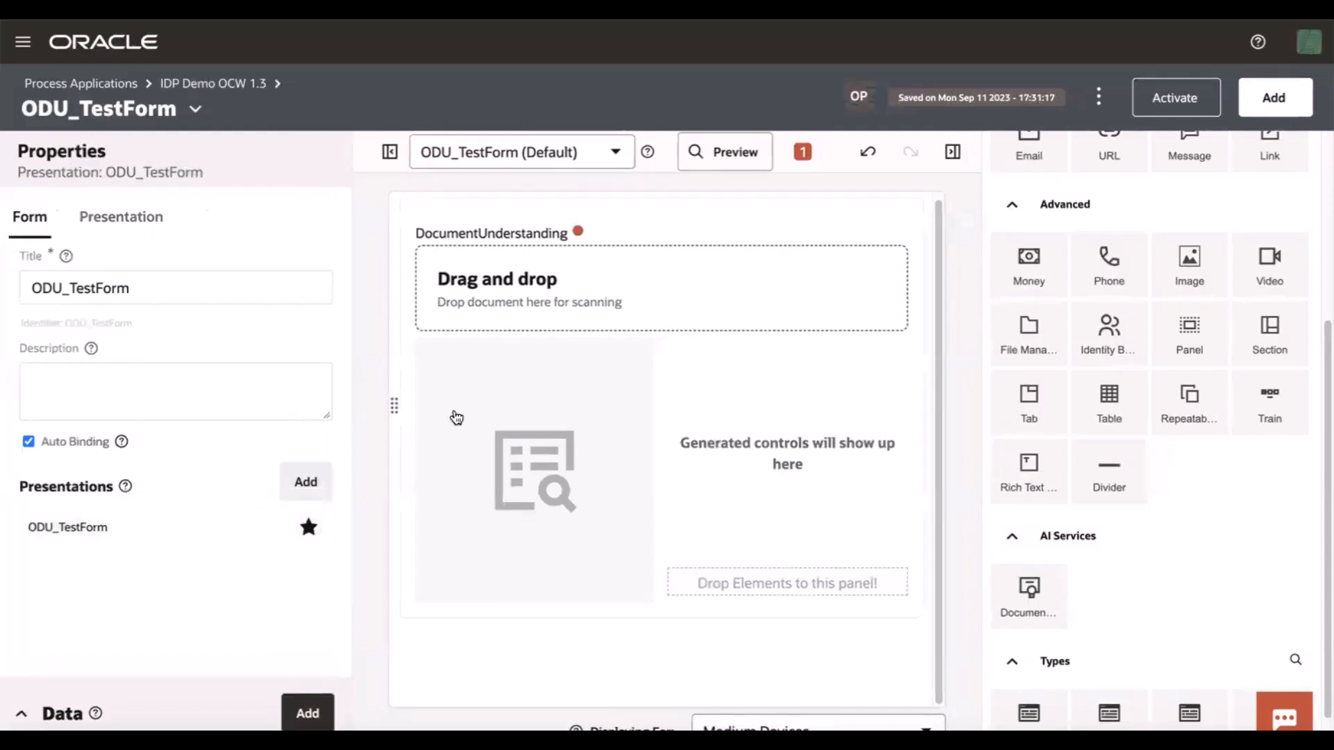
click(453, 417)
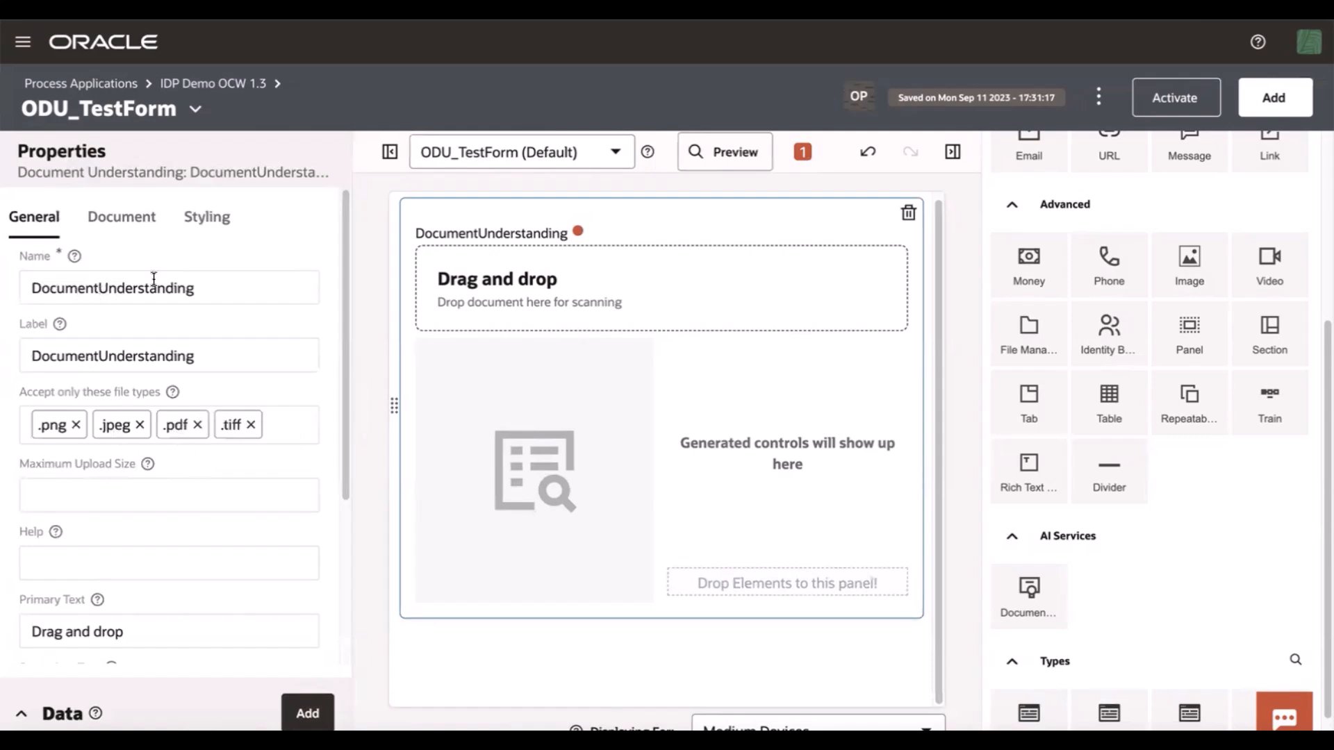
scroll(202, 381, down, 1)
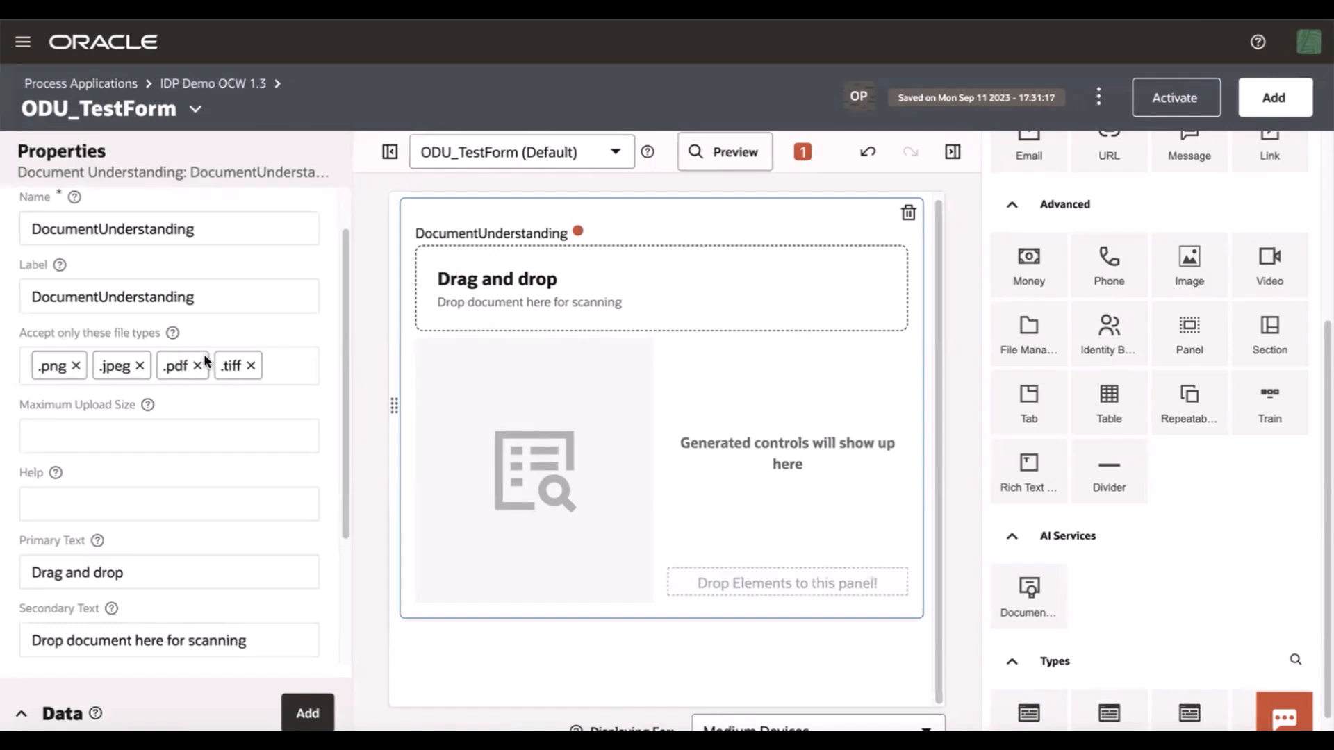
scroll(206, 449, down, 3)
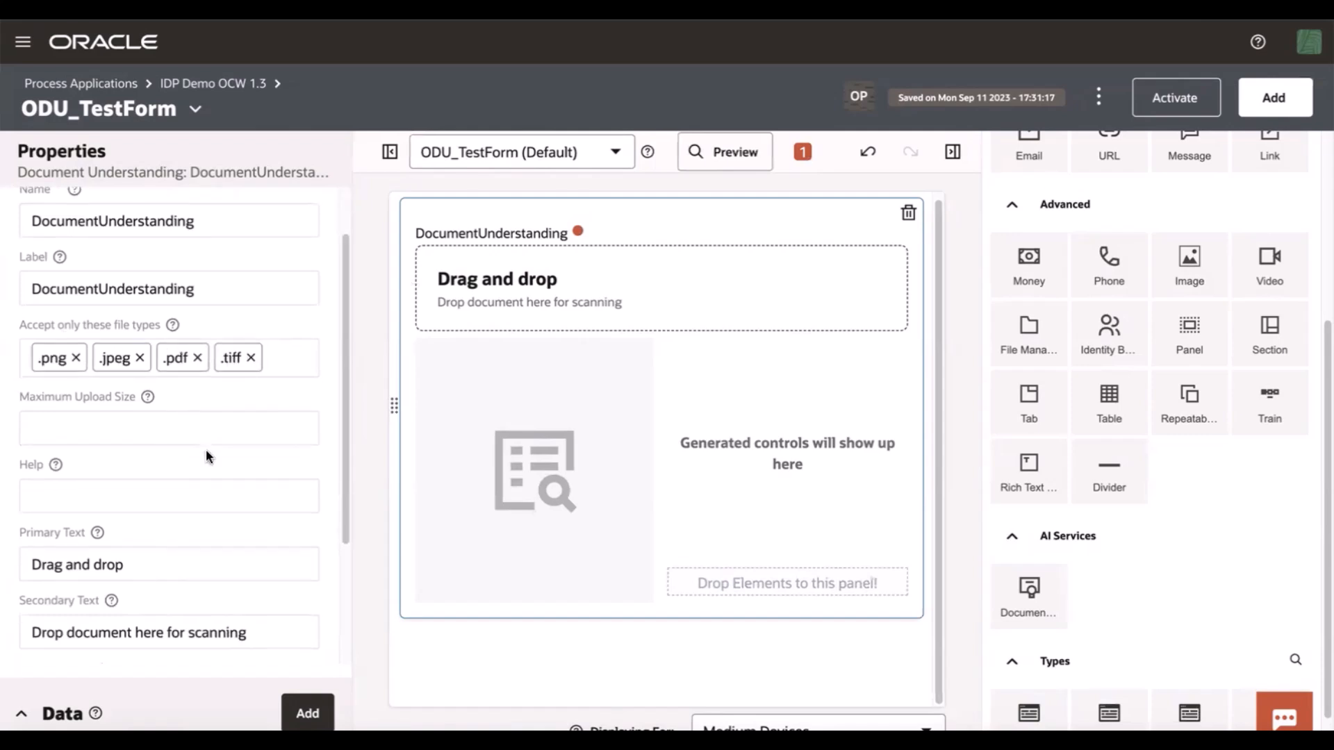
scroll(202, 452, up, 4)
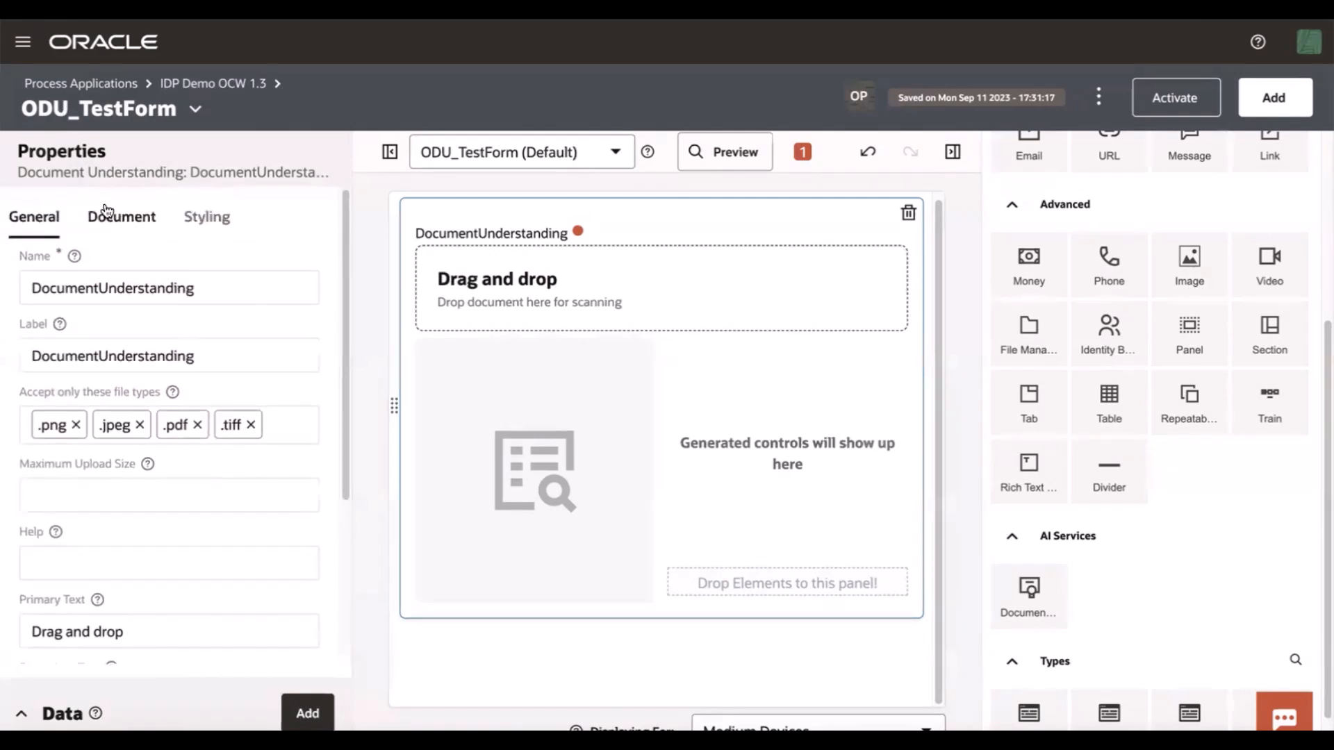
click(119, 218)
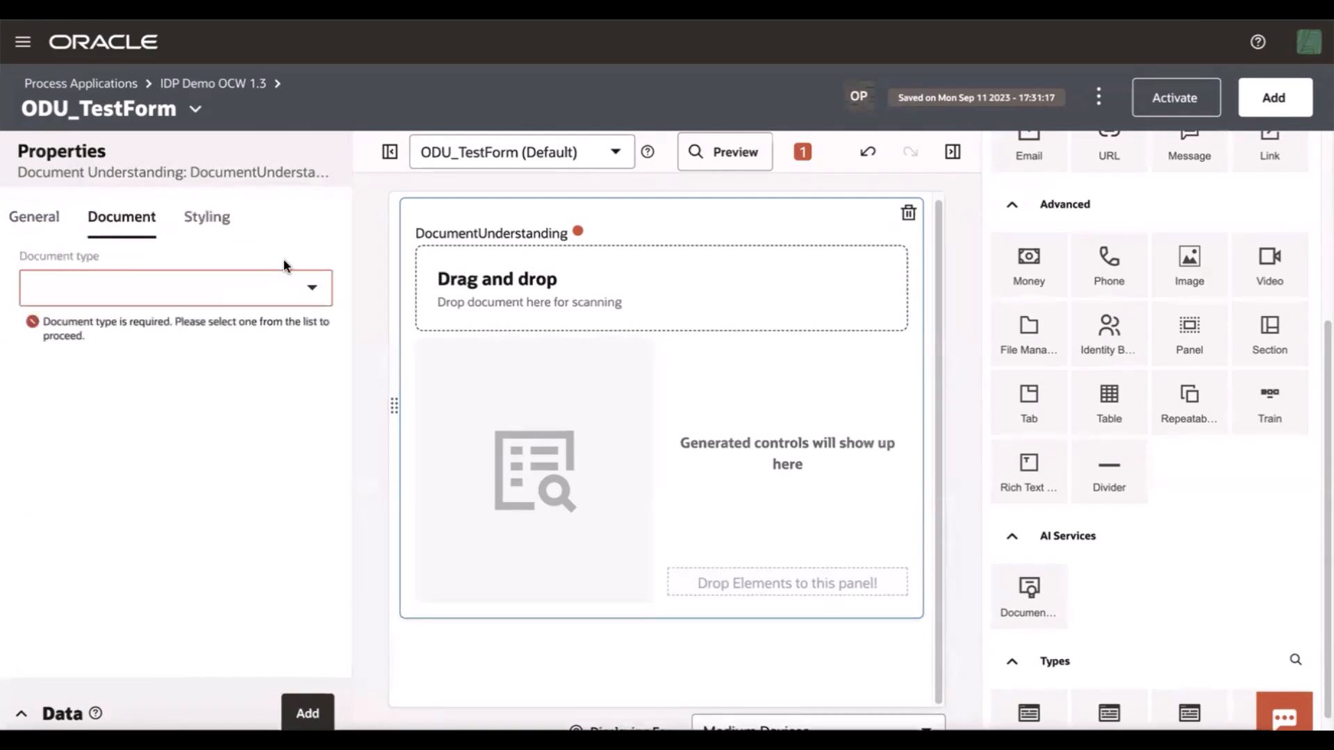
click(313, 289)
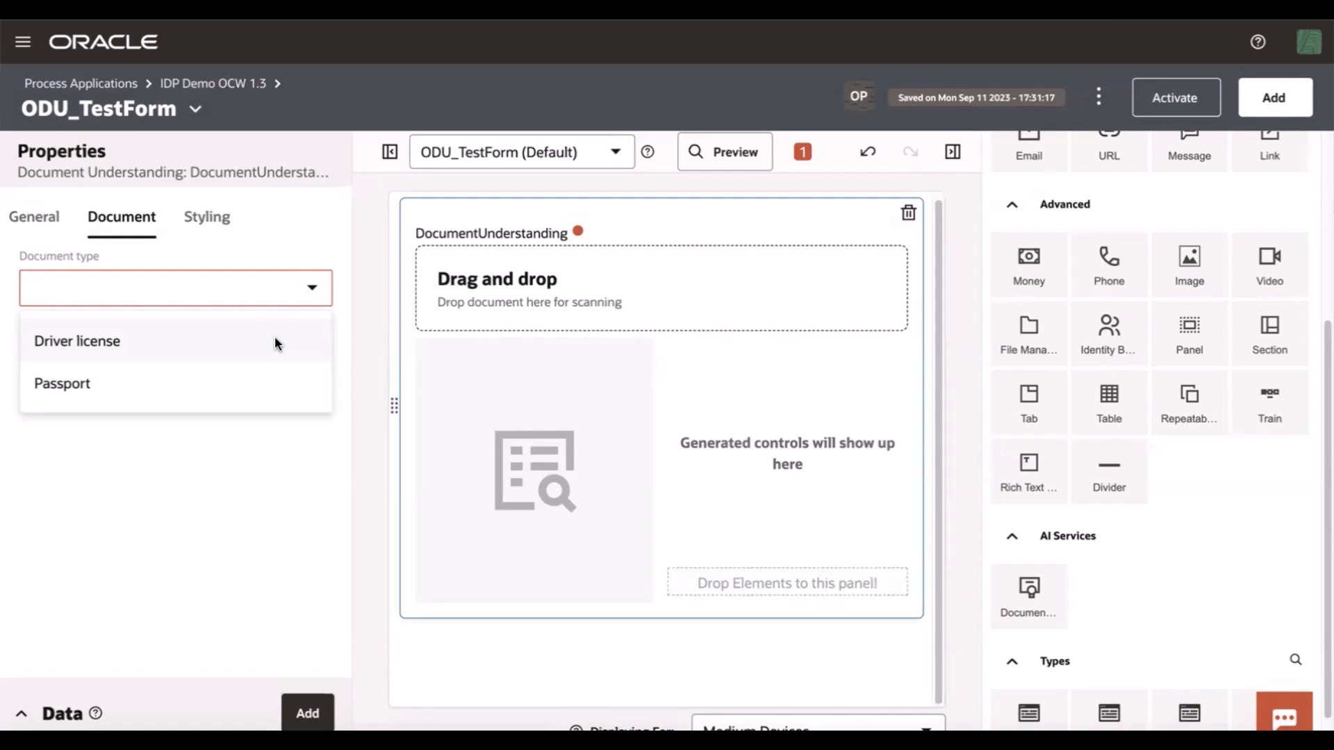
click(218, 390)
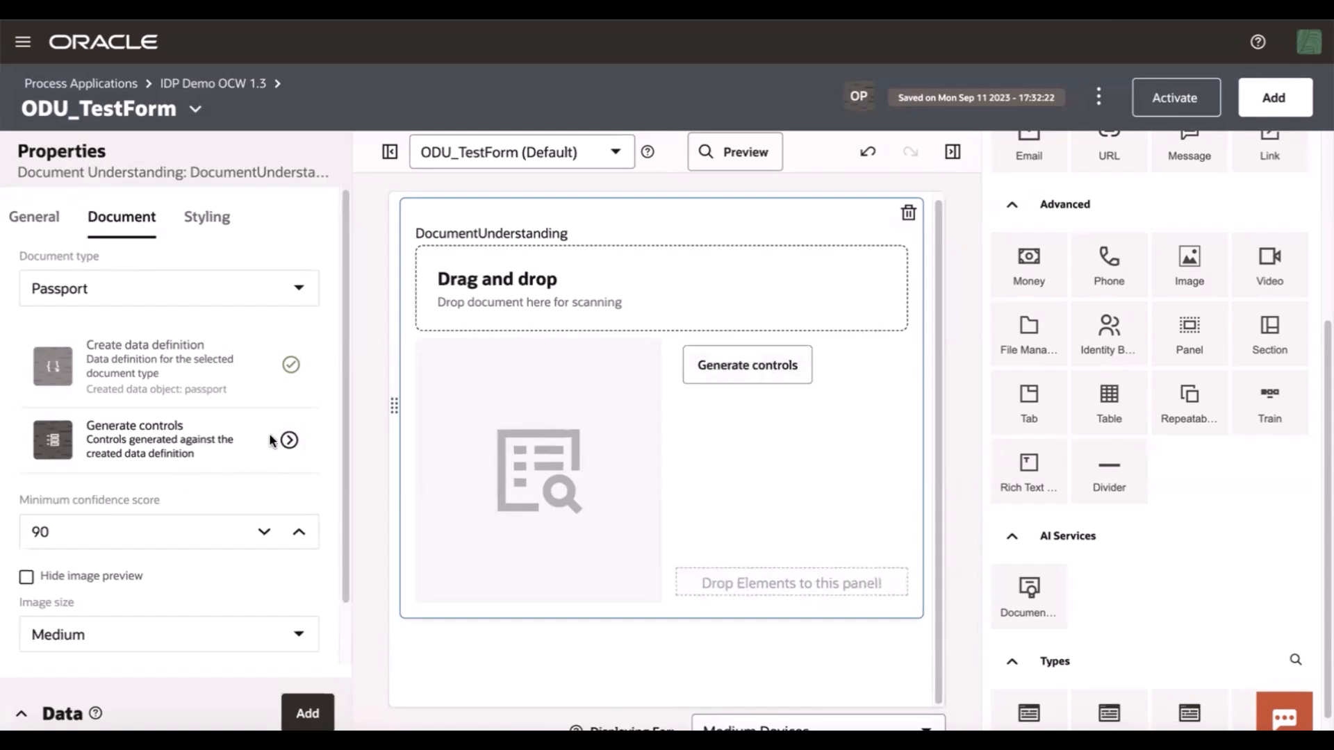
Examine the passport fields created in the form's Data section
click(20, 713)
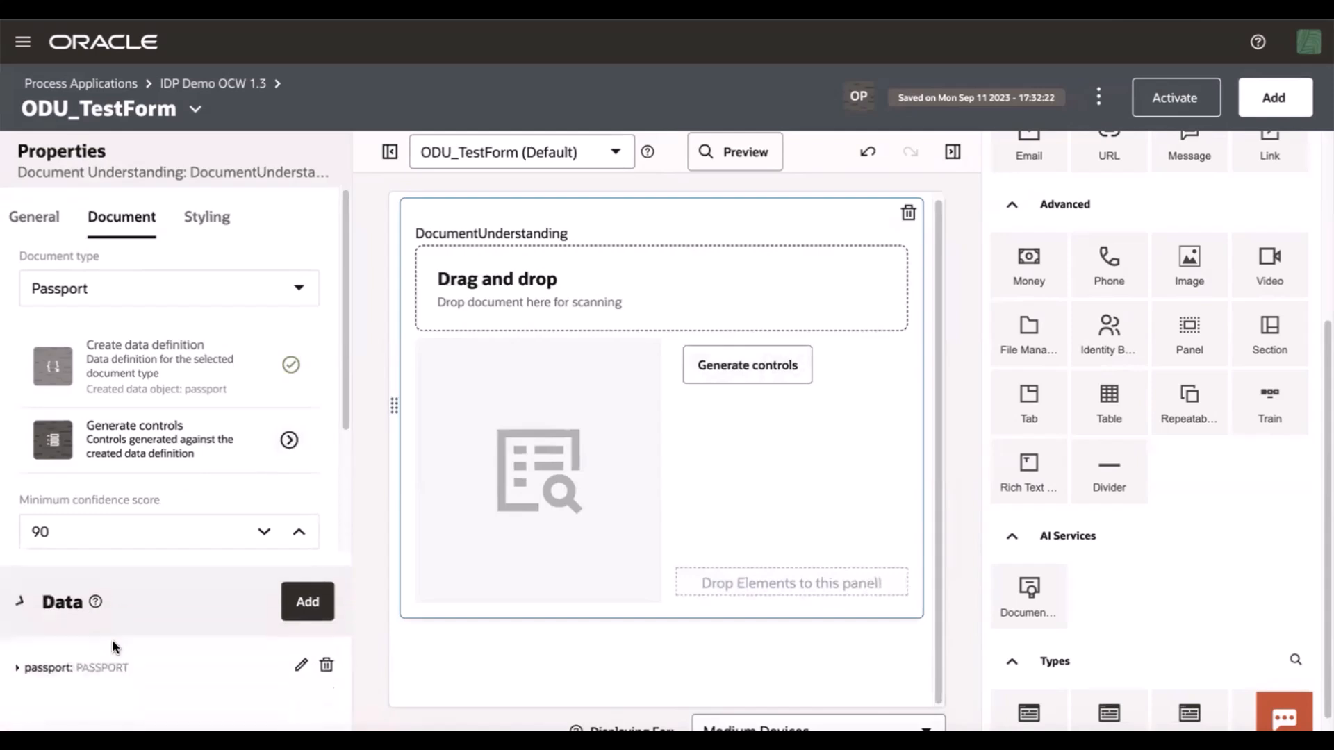
click(16, 604)
scroll(190, 646, down, 2)
scroll(191, 651, down, 3)
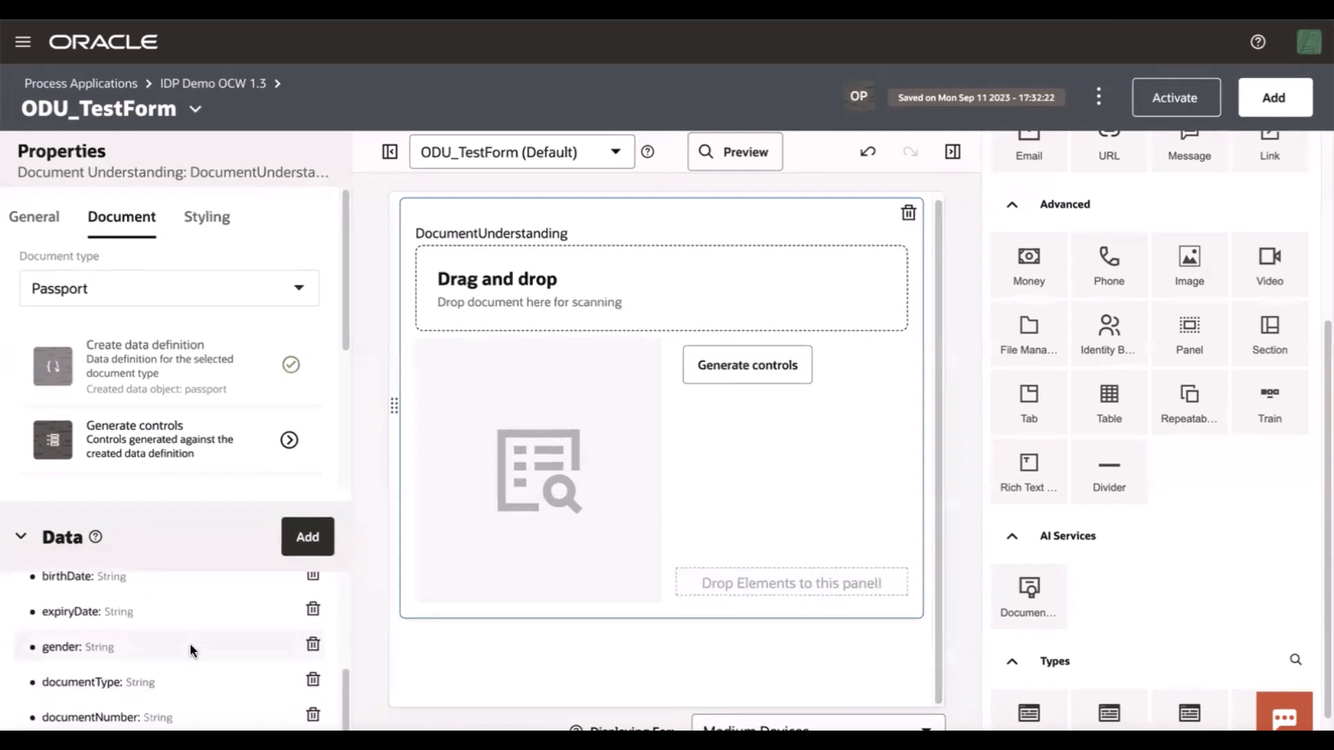
scroll(109, 669, up, 4)
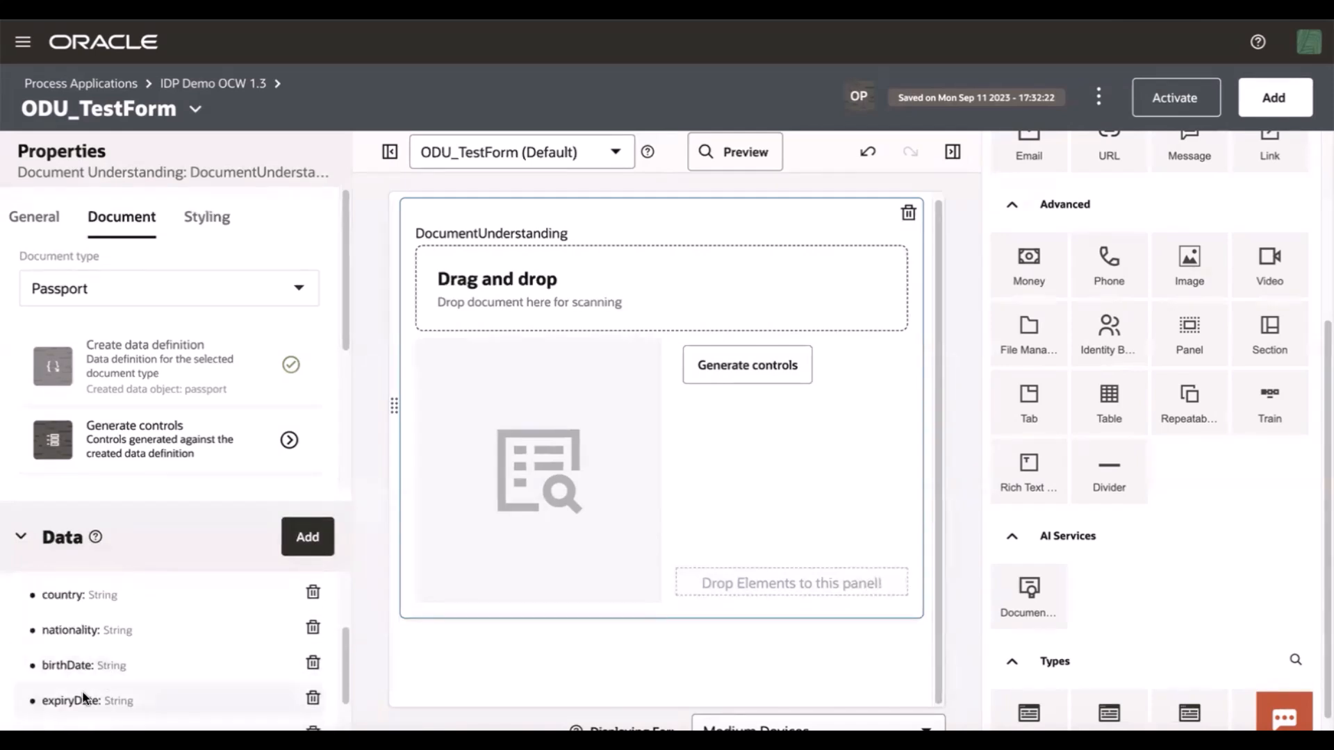
scroll(82, 686, up, 2)
scroll(73, 670, down, 3)
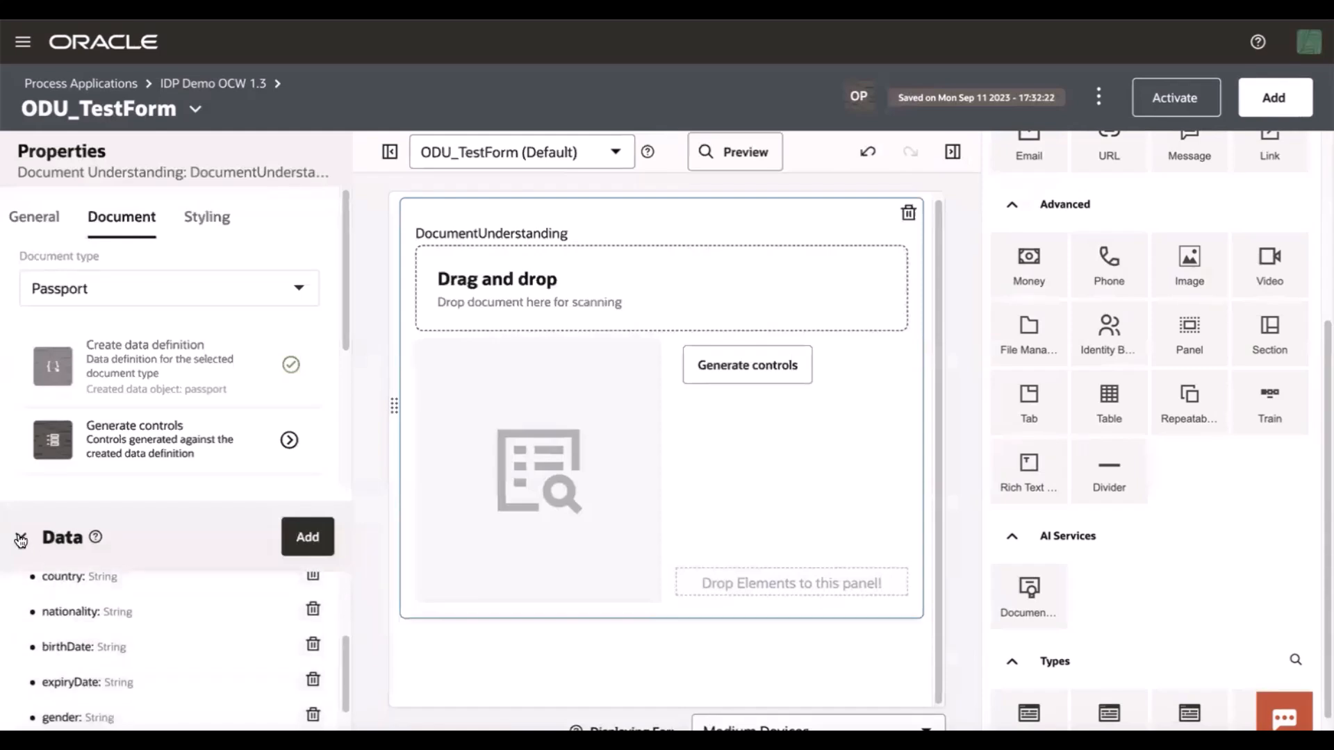
Generate form controls from the passport data definition
click(289, 440)
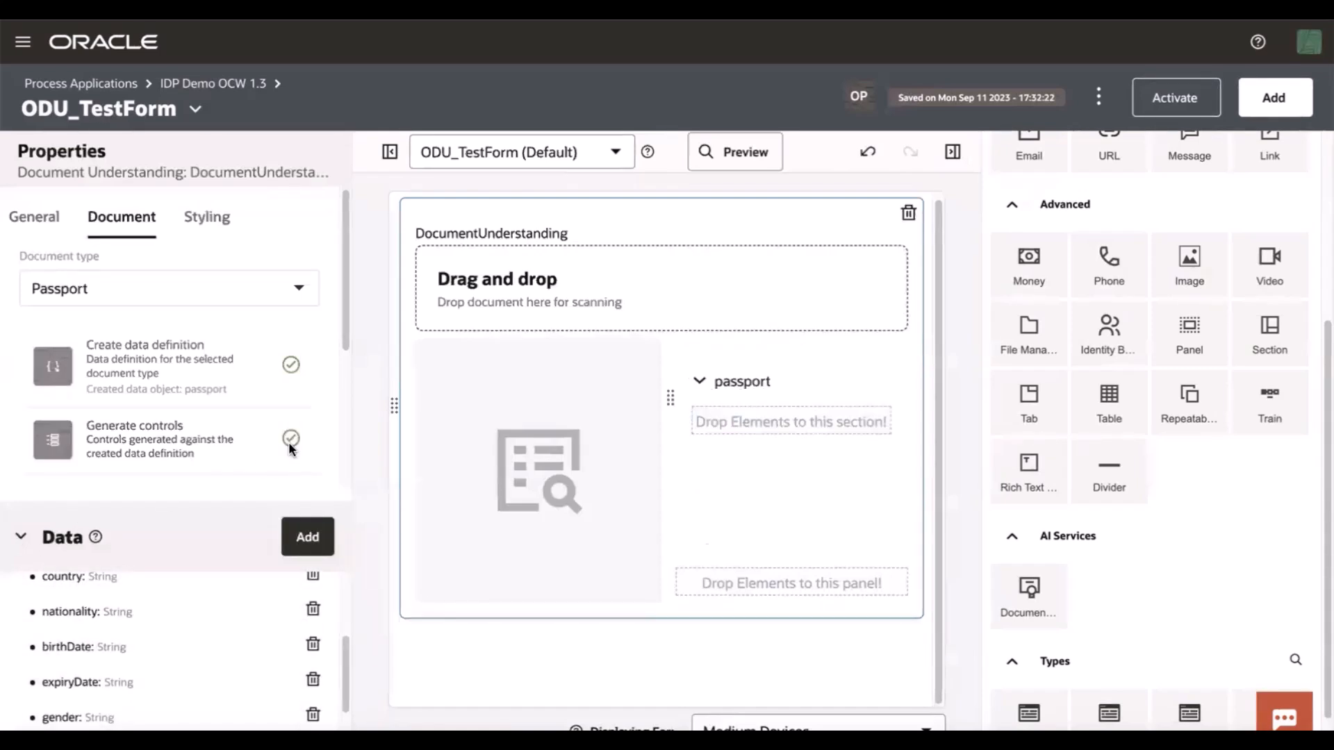
scroll(605, 563, down, 2)
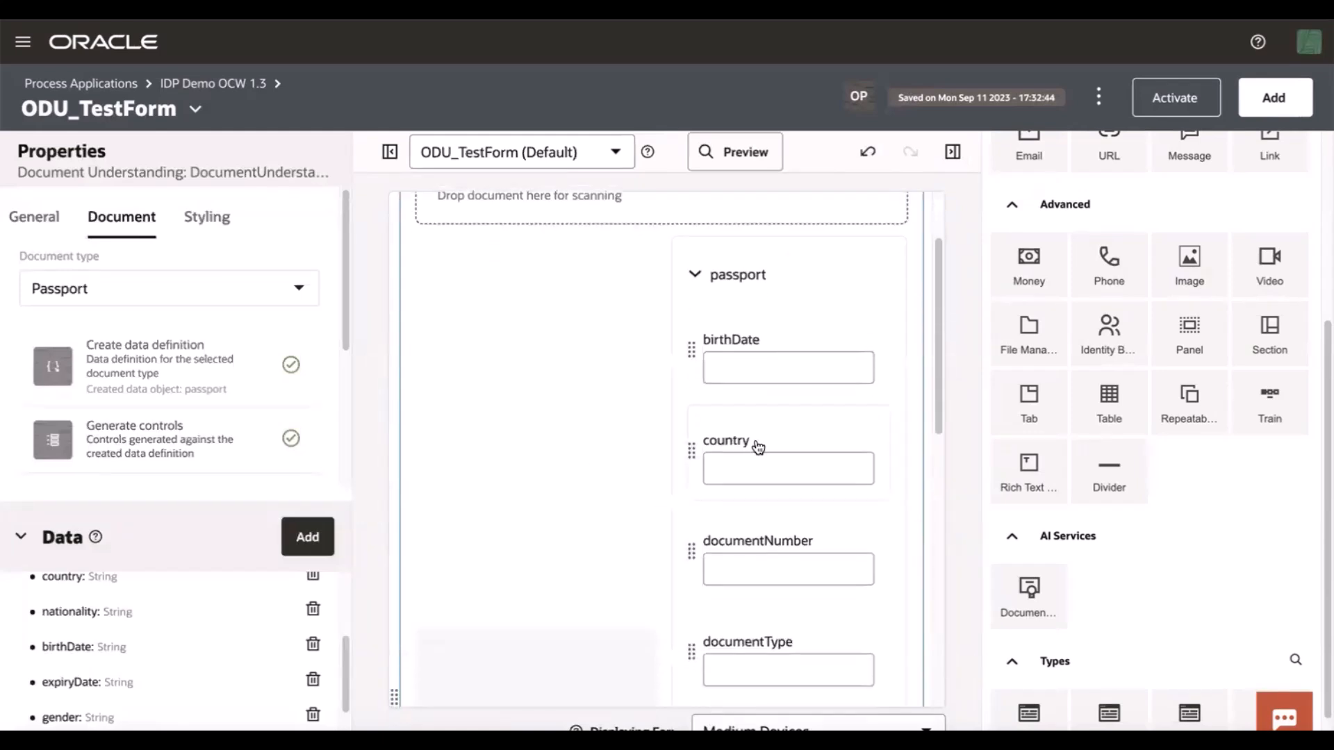
scroll(754, 514, down, 5)
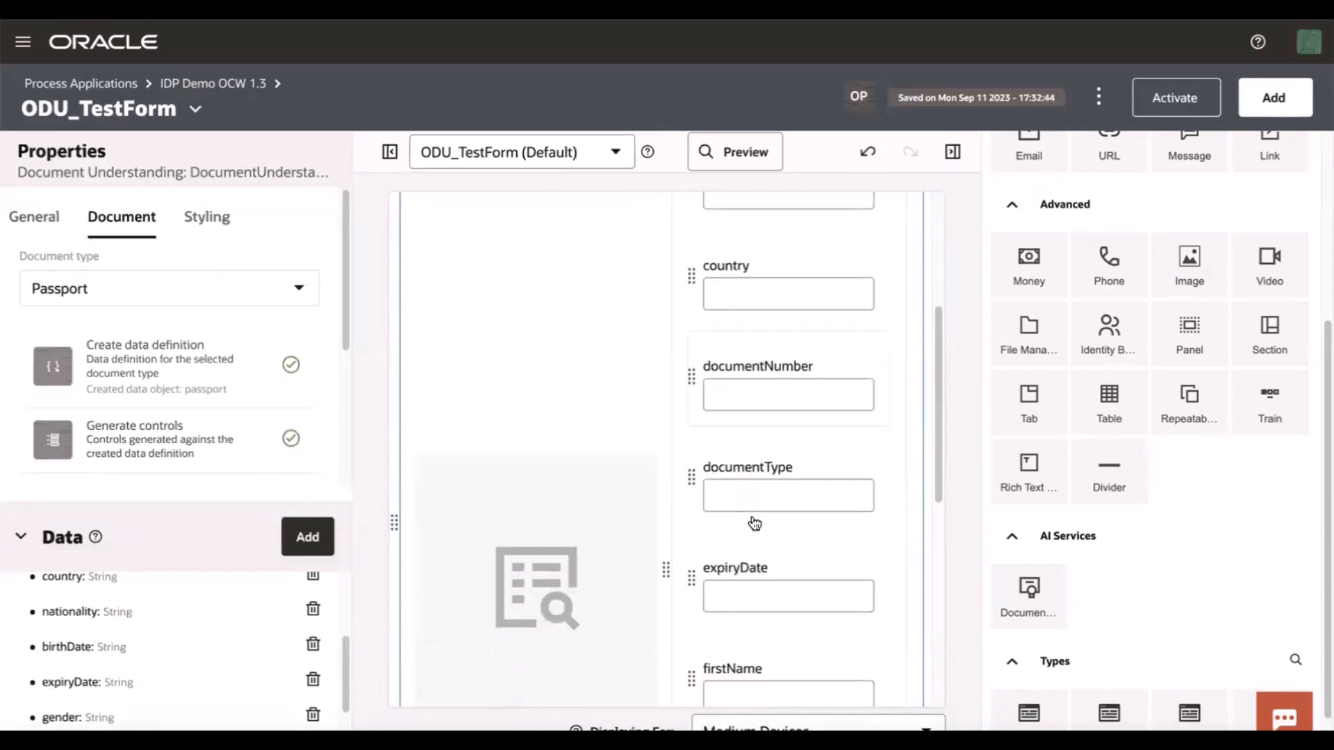
scroll(754, 527, down, 7)
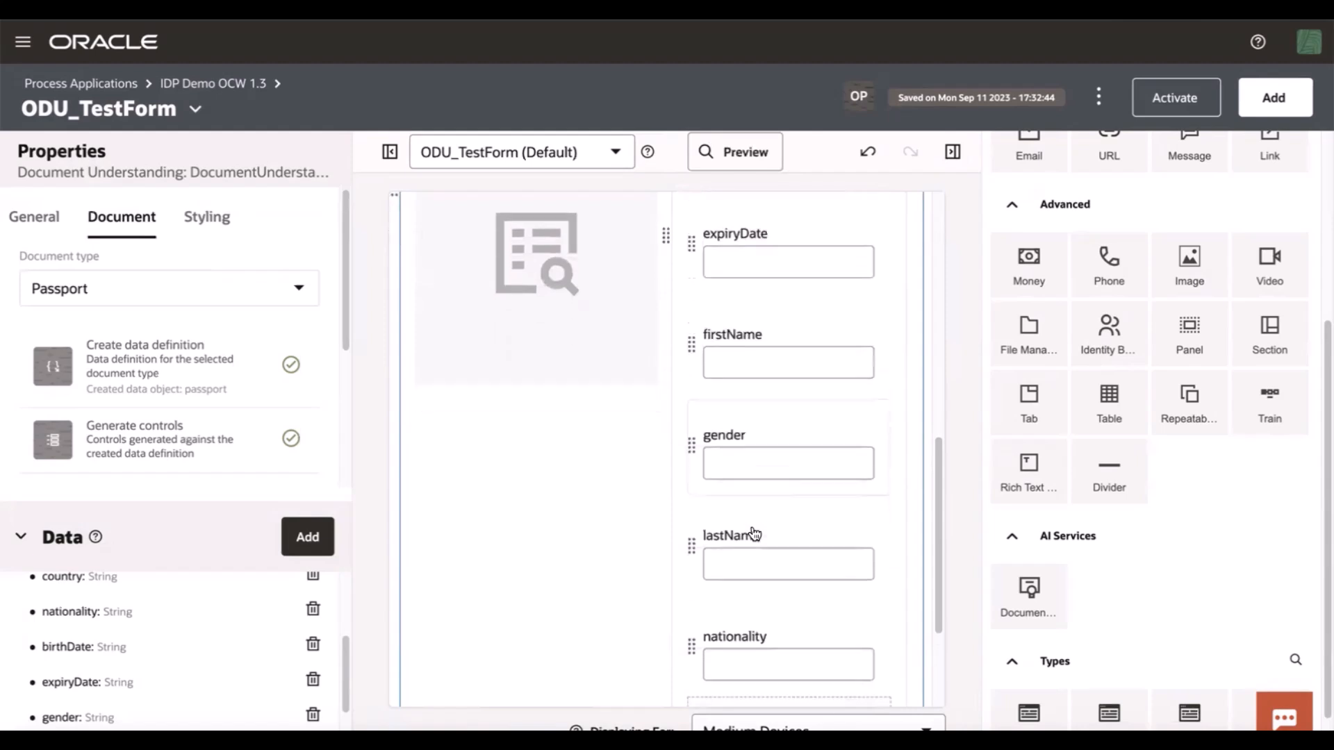
Move the lastName field so it sits below nationality in the passport section
drag(691, 556, 745, 421)
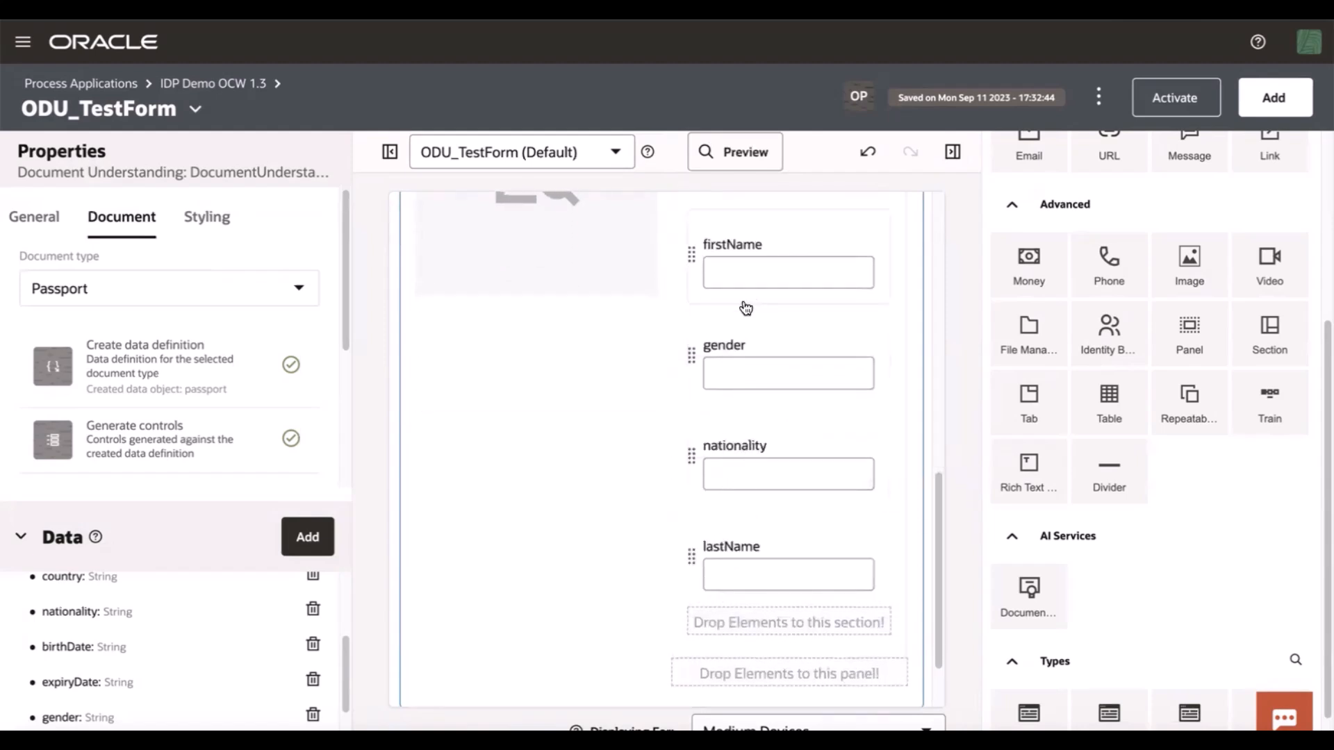
scroll(732, 376, up, 2)
scroll(732, 379, up, 8)
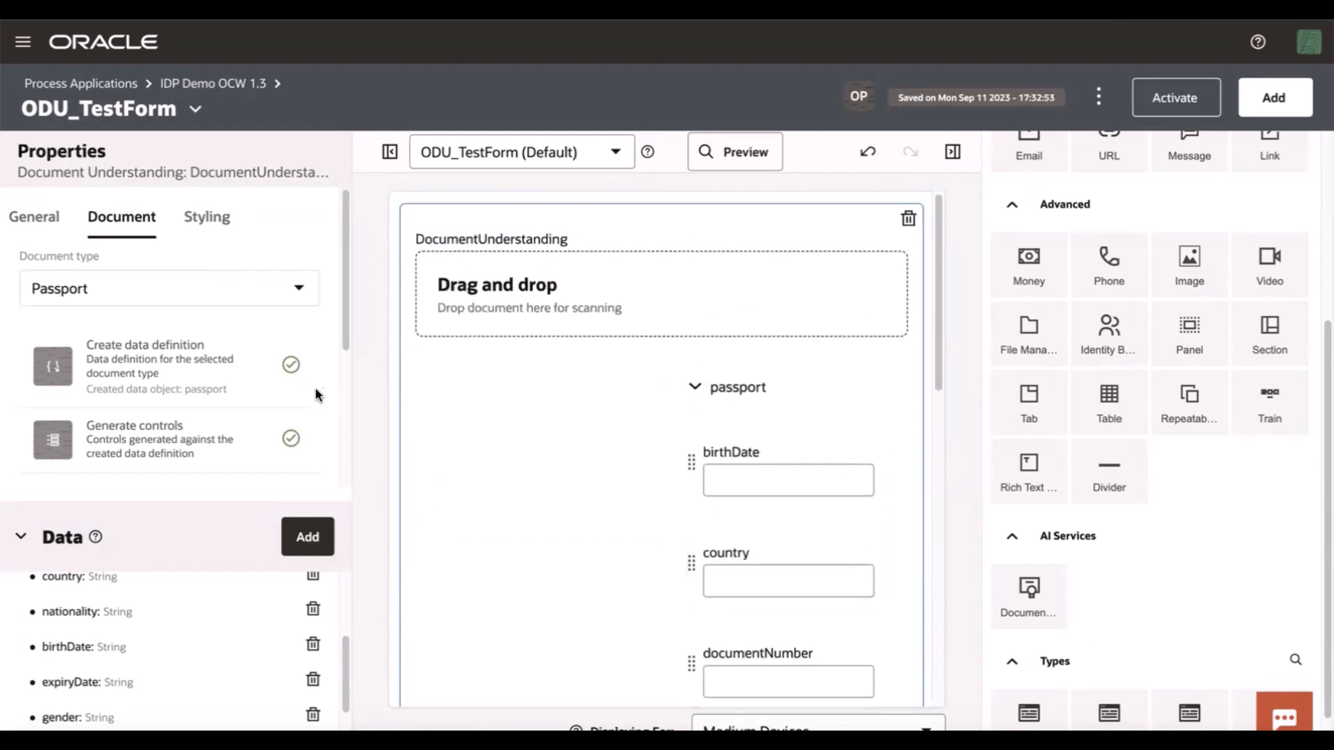
click(15, 543)
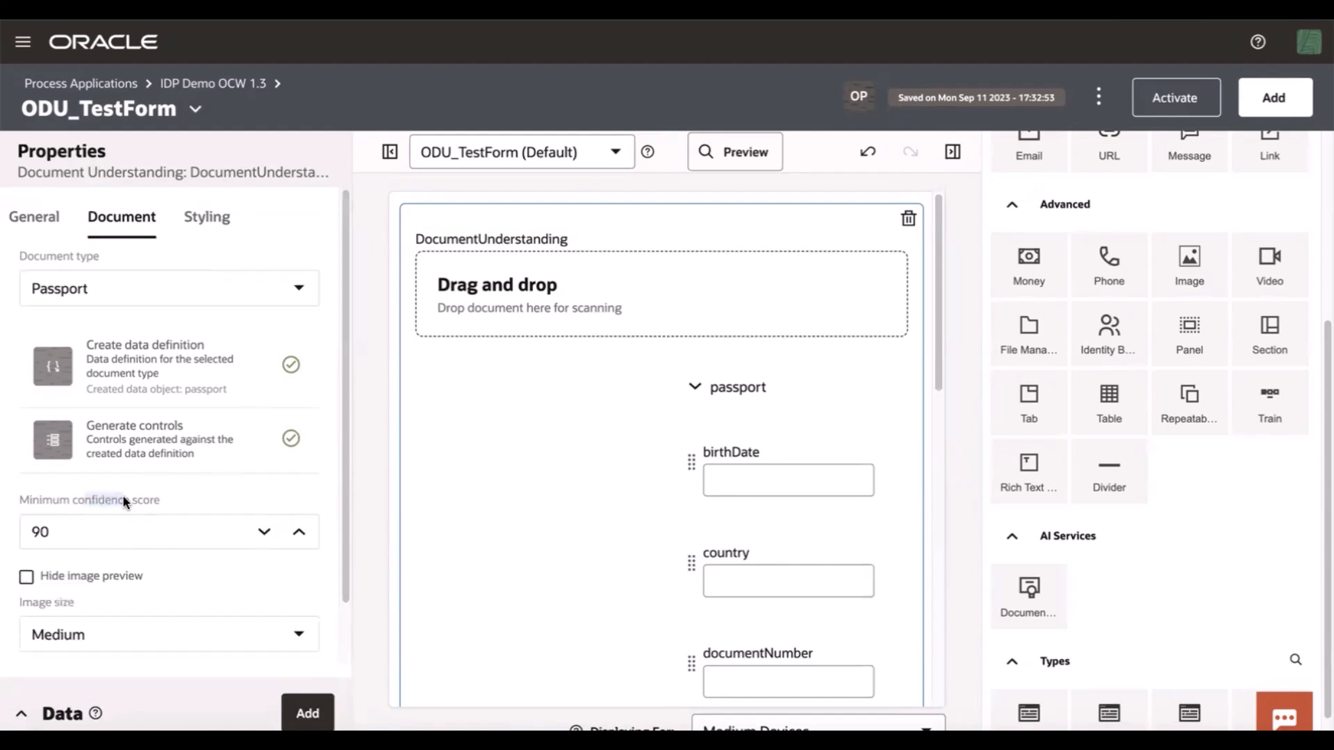
Preview the form by uploading USPassport.jpeg to the document scanner and reviewing the filled fields
click(753, 158)
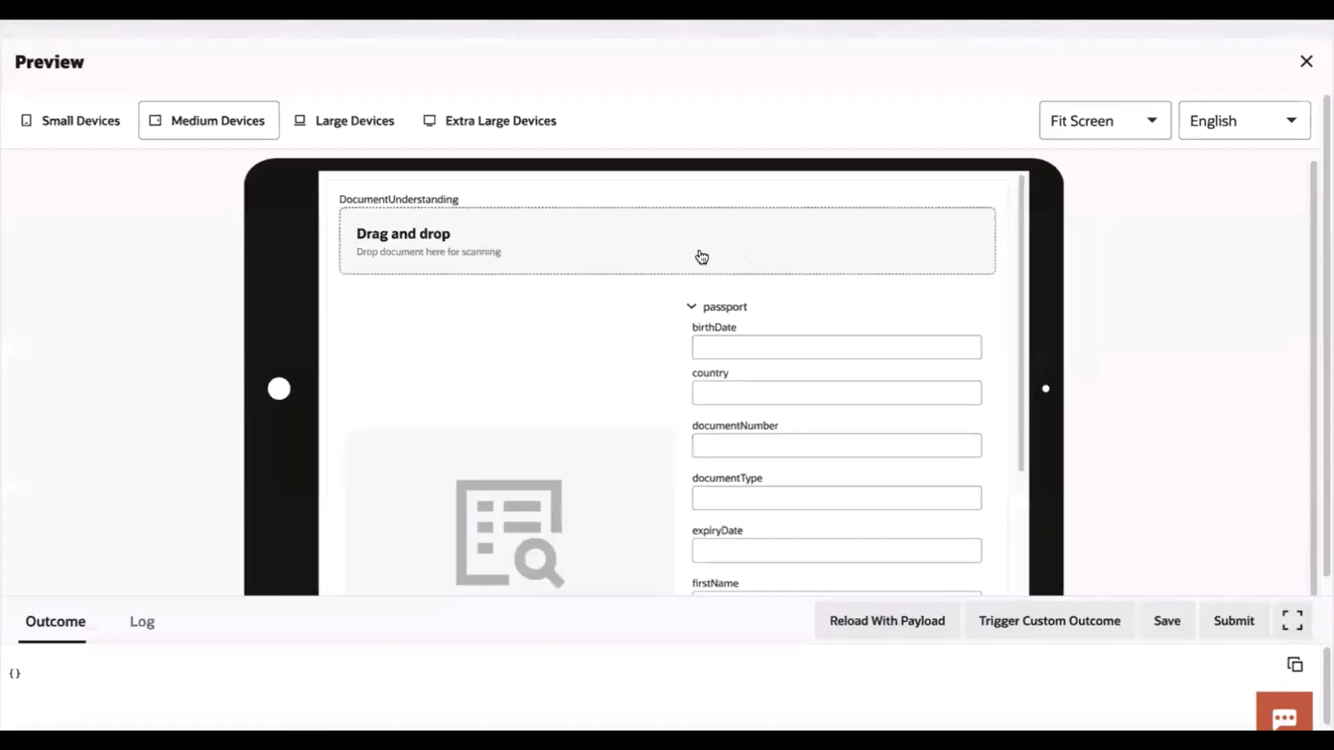
click(652, 247)
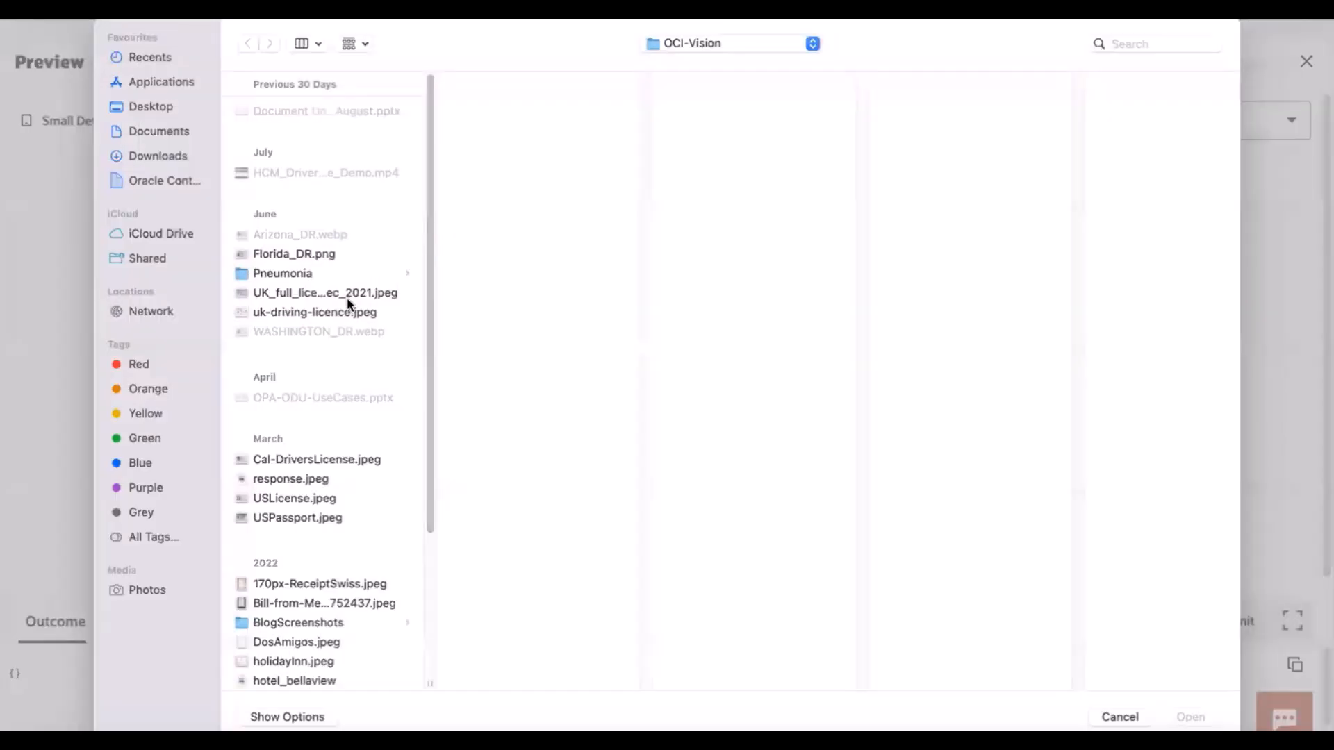
click(292, 518)
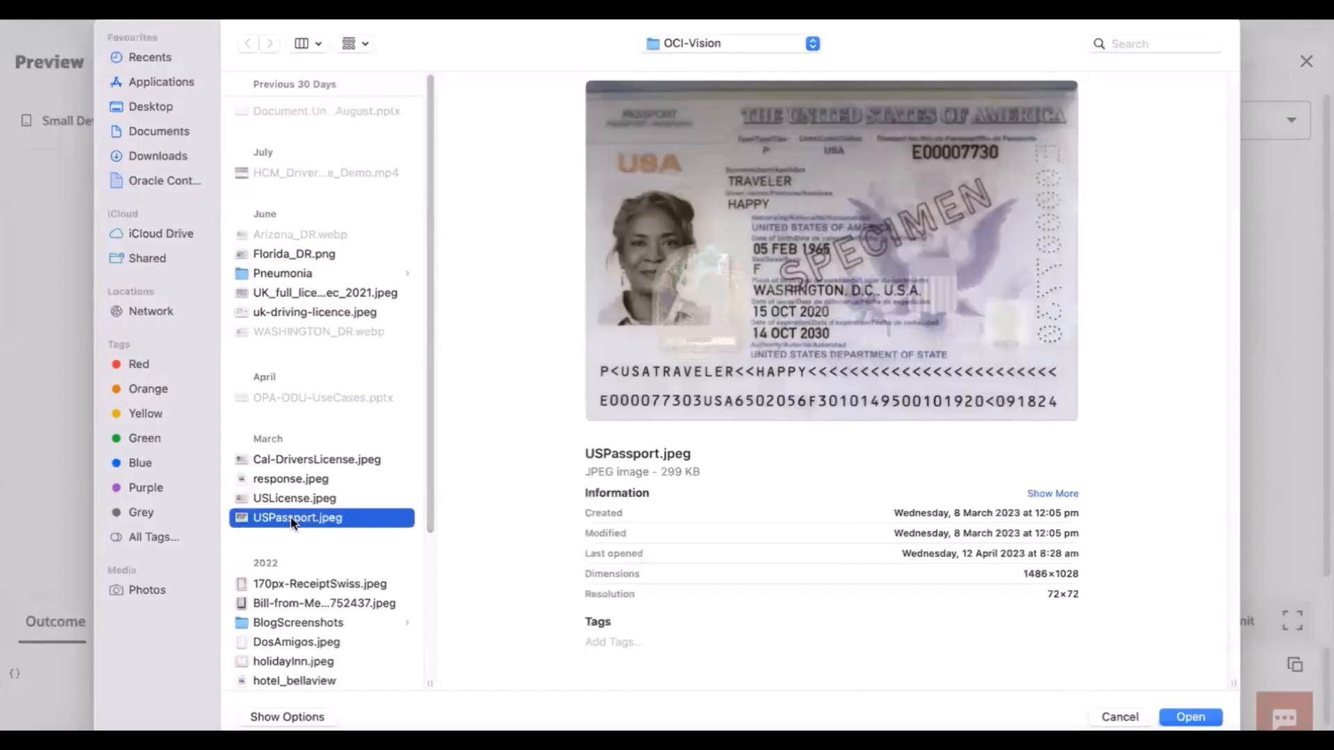
click(1187, 717)
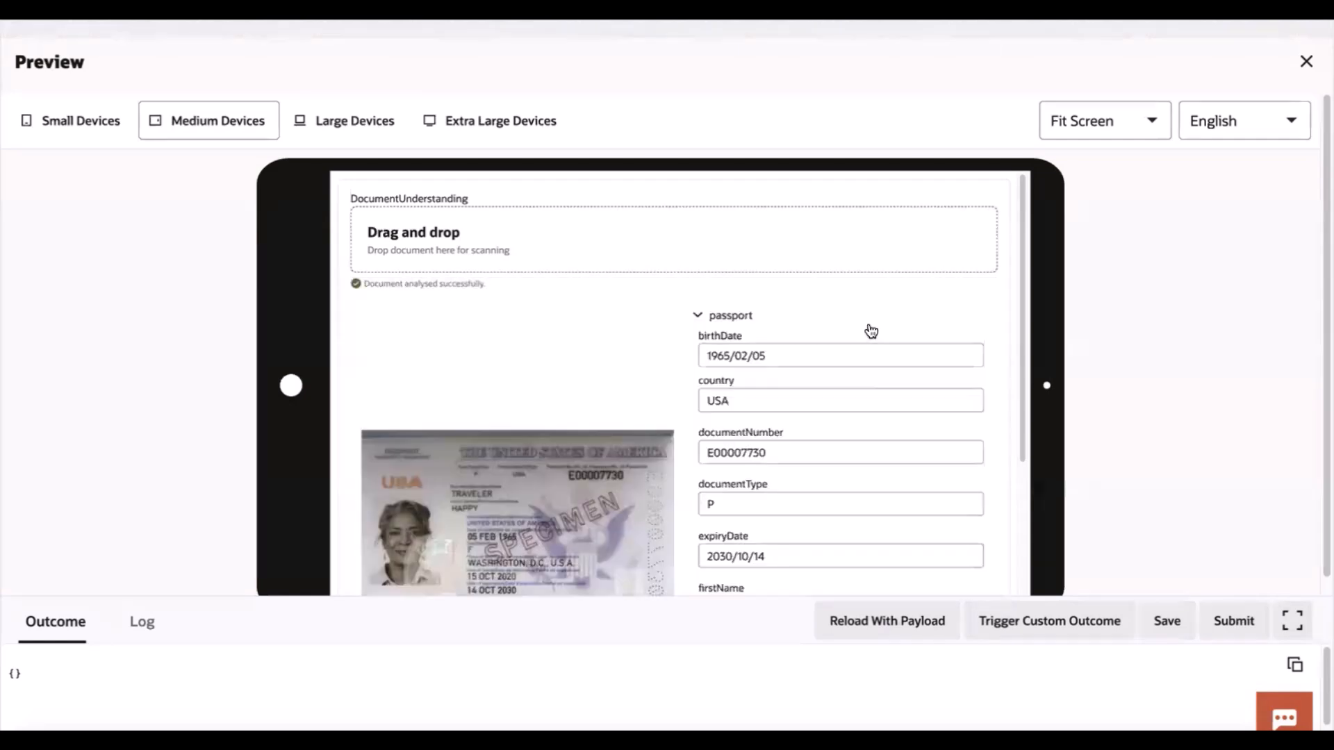
scroll(879, 332, down, 2)
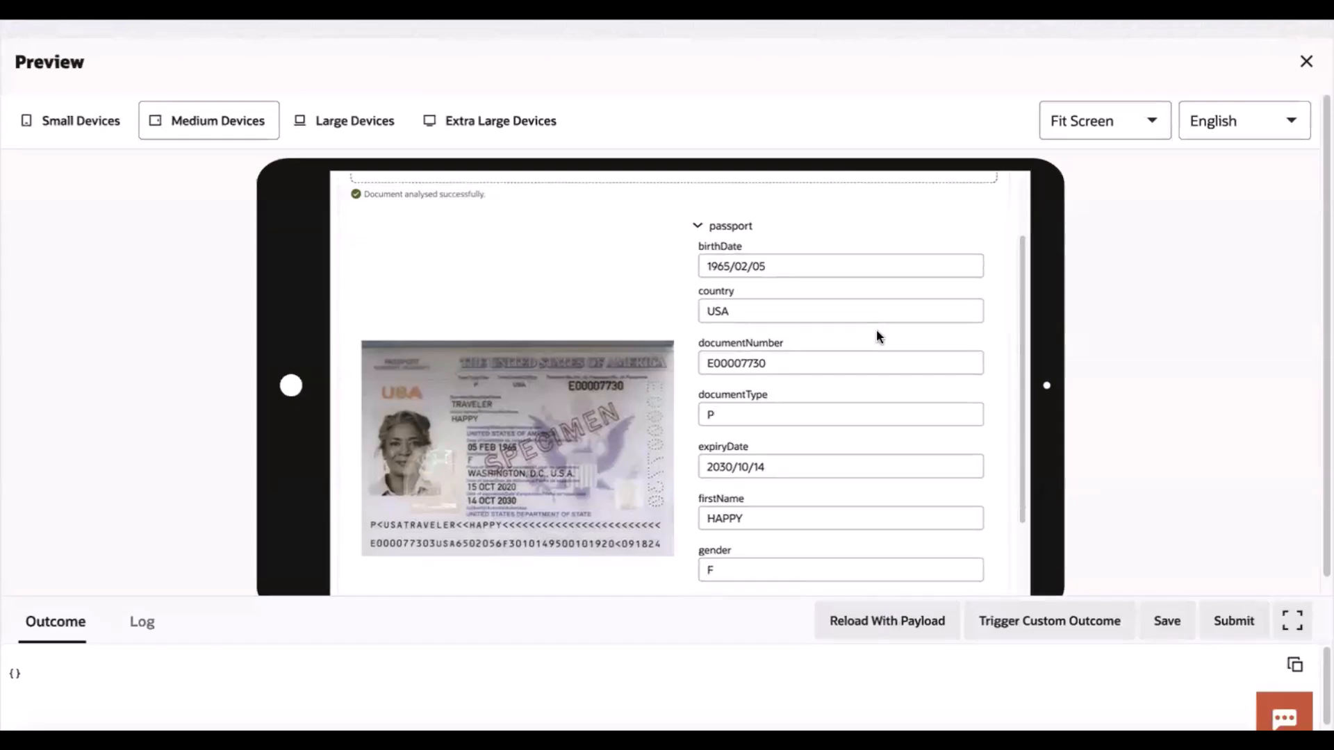
click(1306, 64)
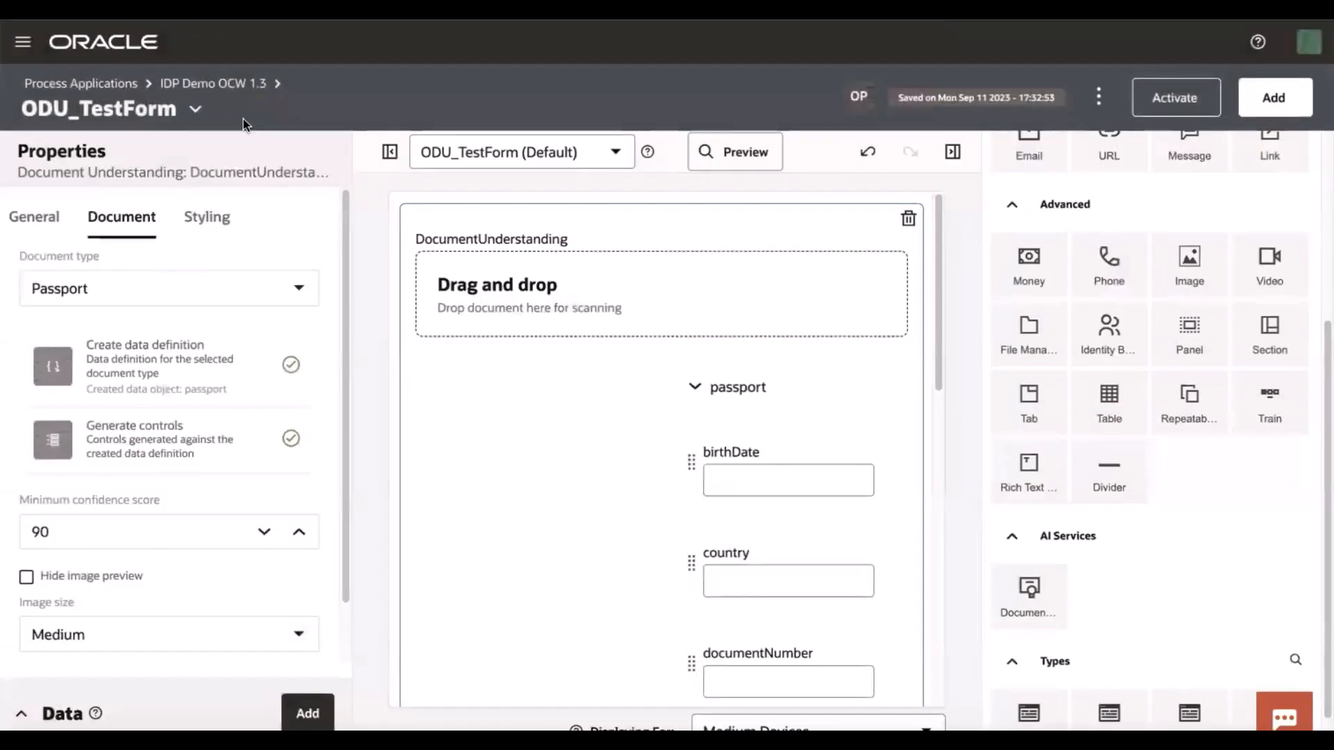
Switch to the Document Upload form of the same application
click(194, 113)
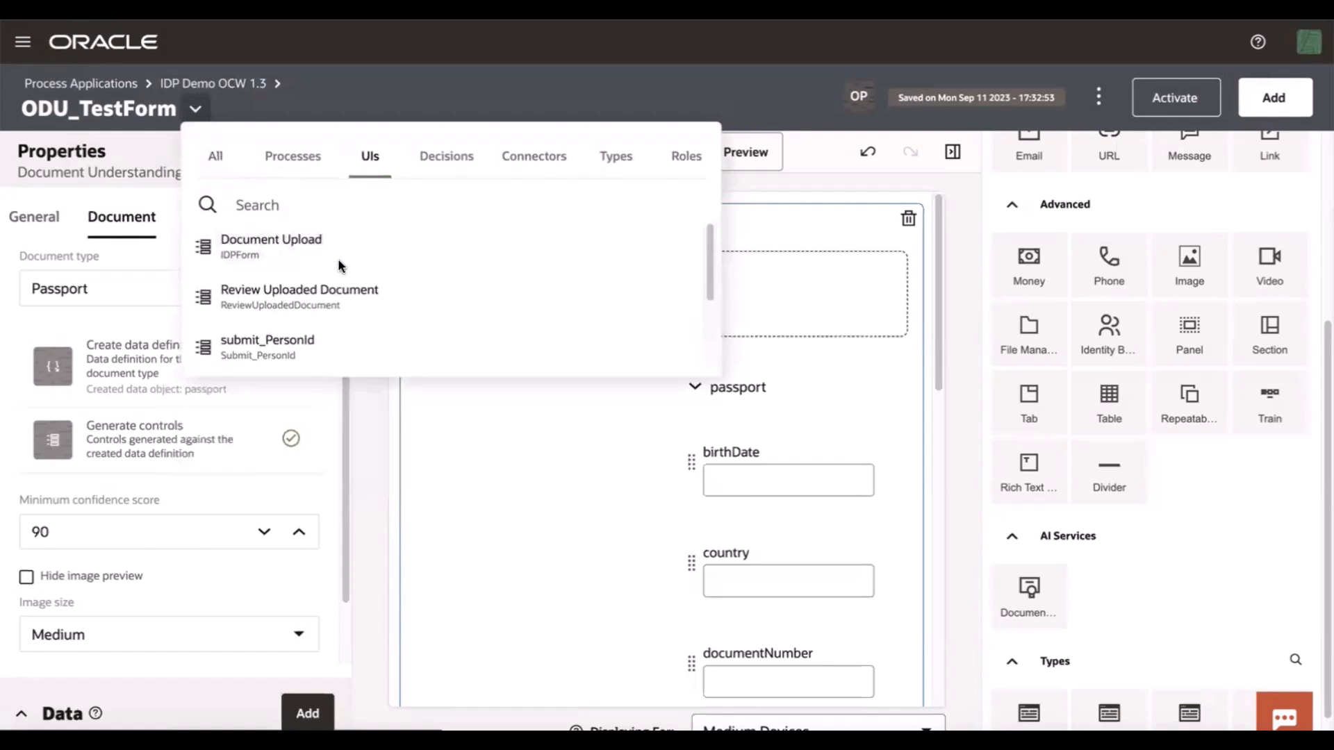
click(385, 252)
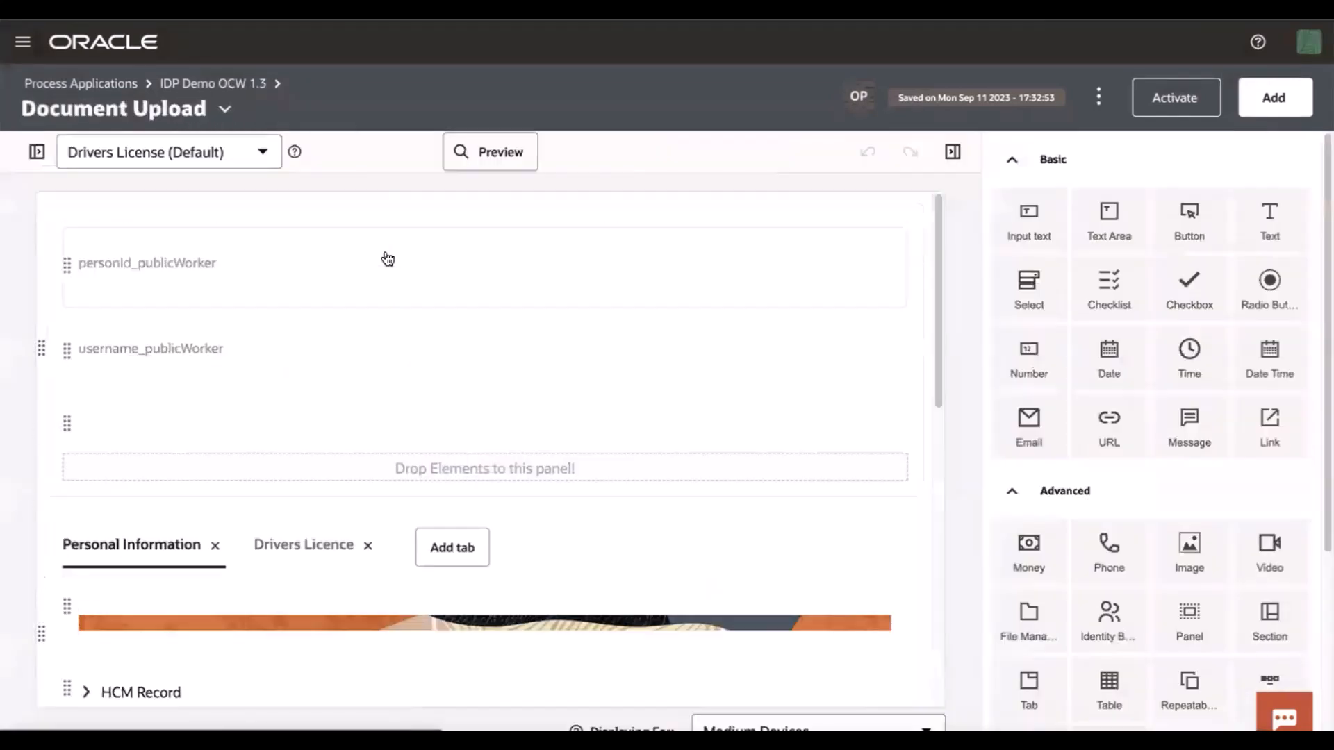
Inspect the DocumentUnderstanding control on the Drivers Licence tab and open its Document properties
scroll(621, 366, down, 3)
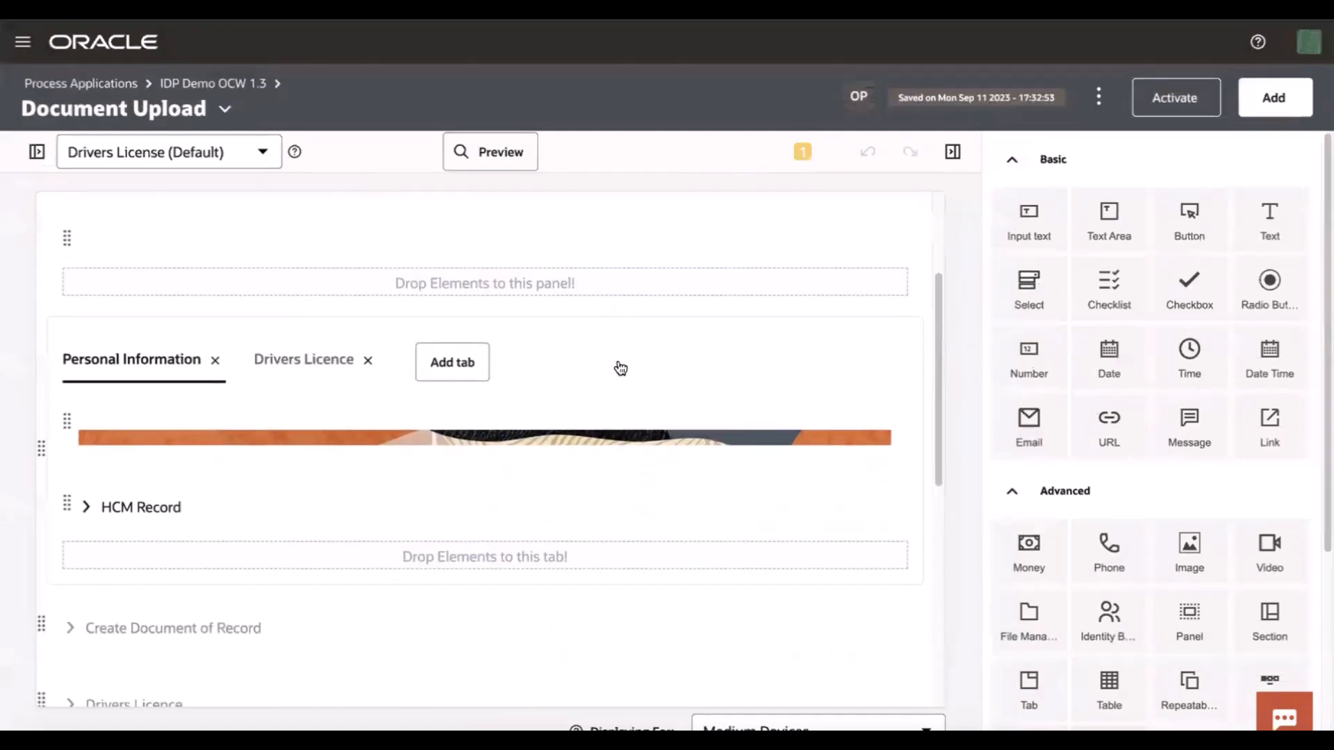
click(317, 365)
scroll(407, 459, down, 7)
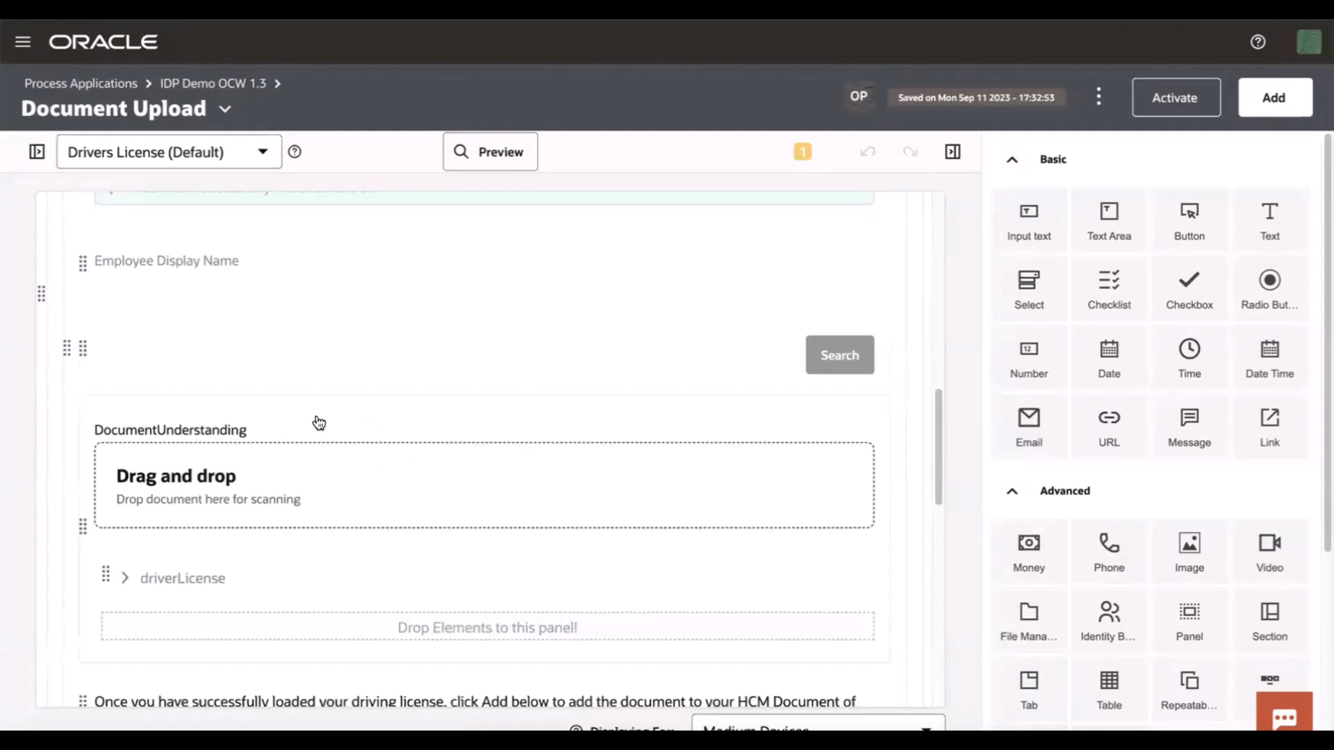
click(321, 422)
click(36, 151)
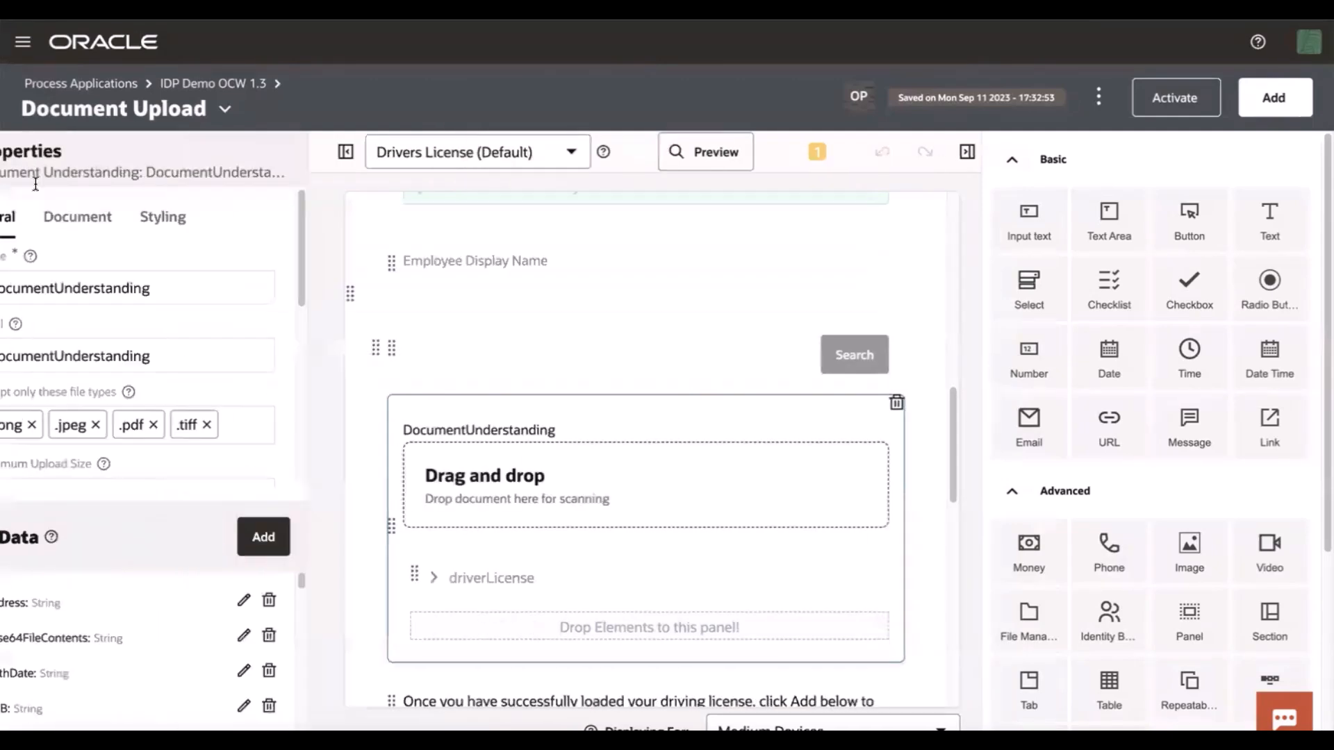
click(127, 216)
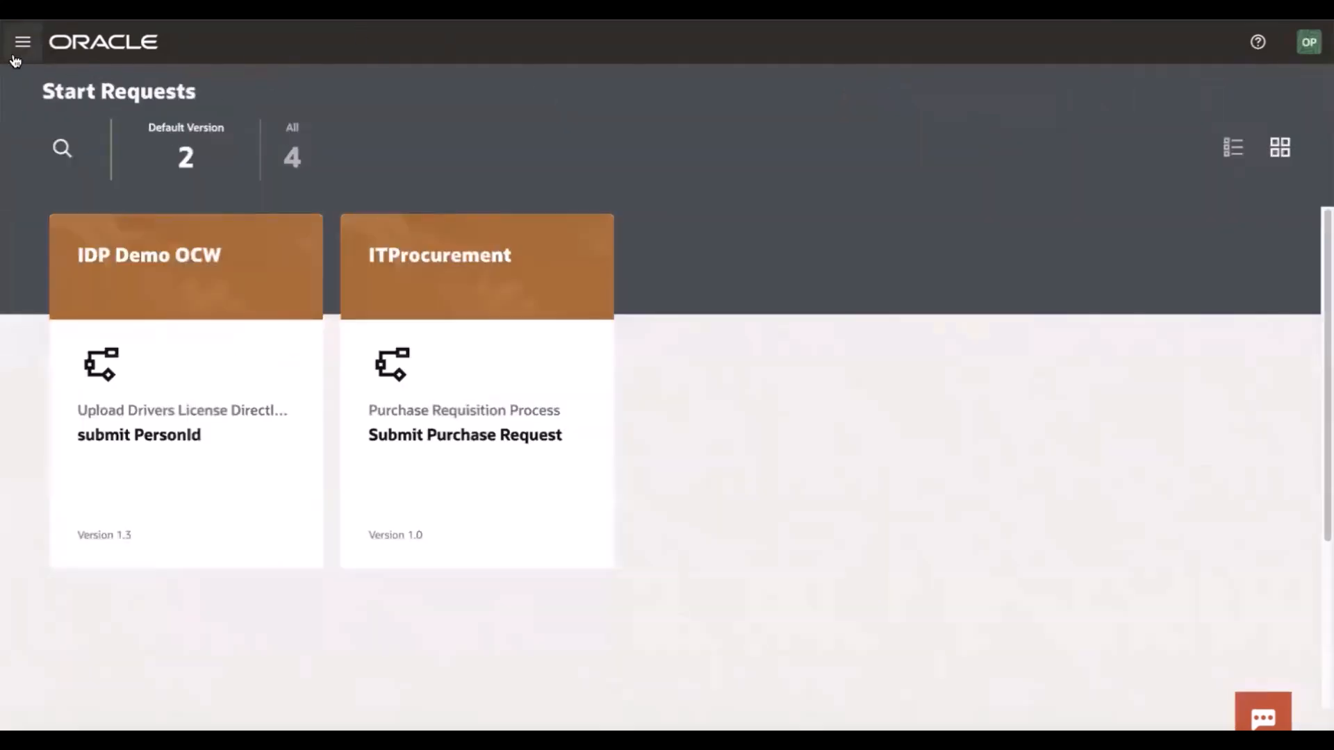
Start the IDP Demo OCW submit PersonId request, paste the employee's person ID into personId, and submit it
click(23, 42)
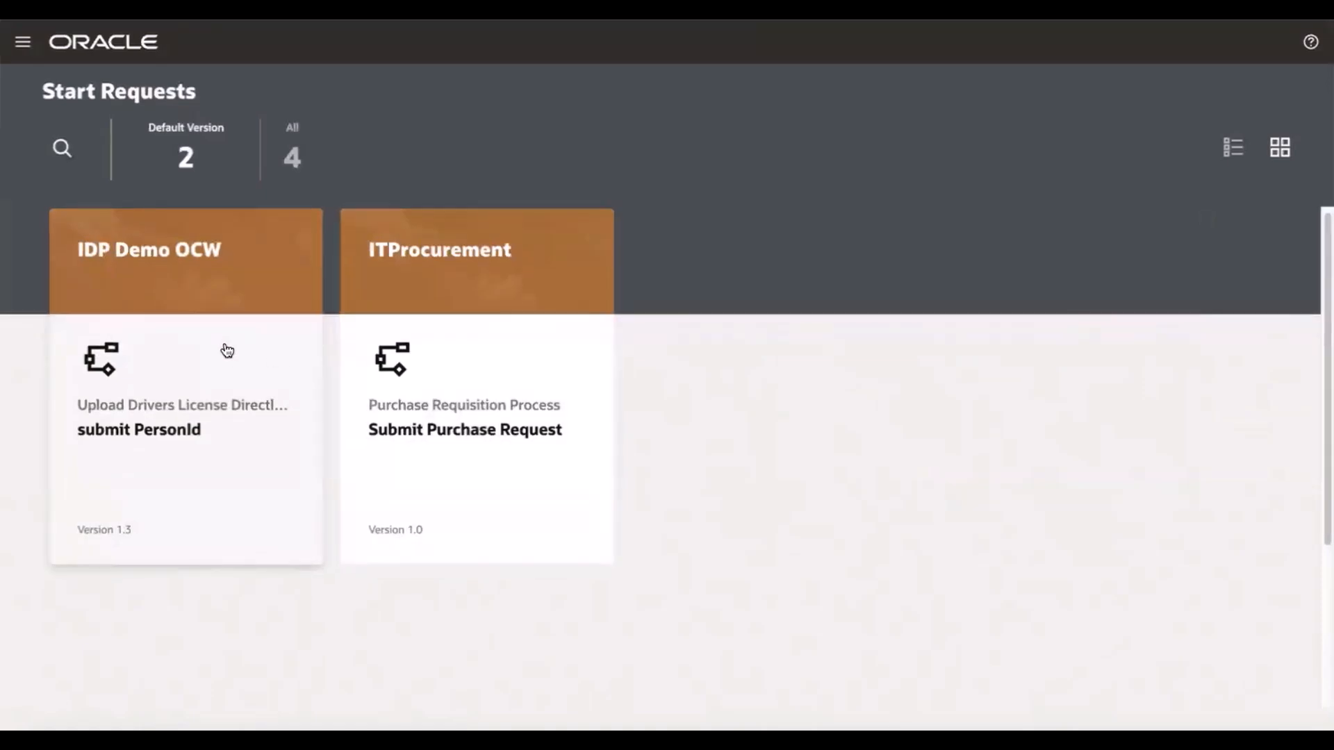
click(234, 332)
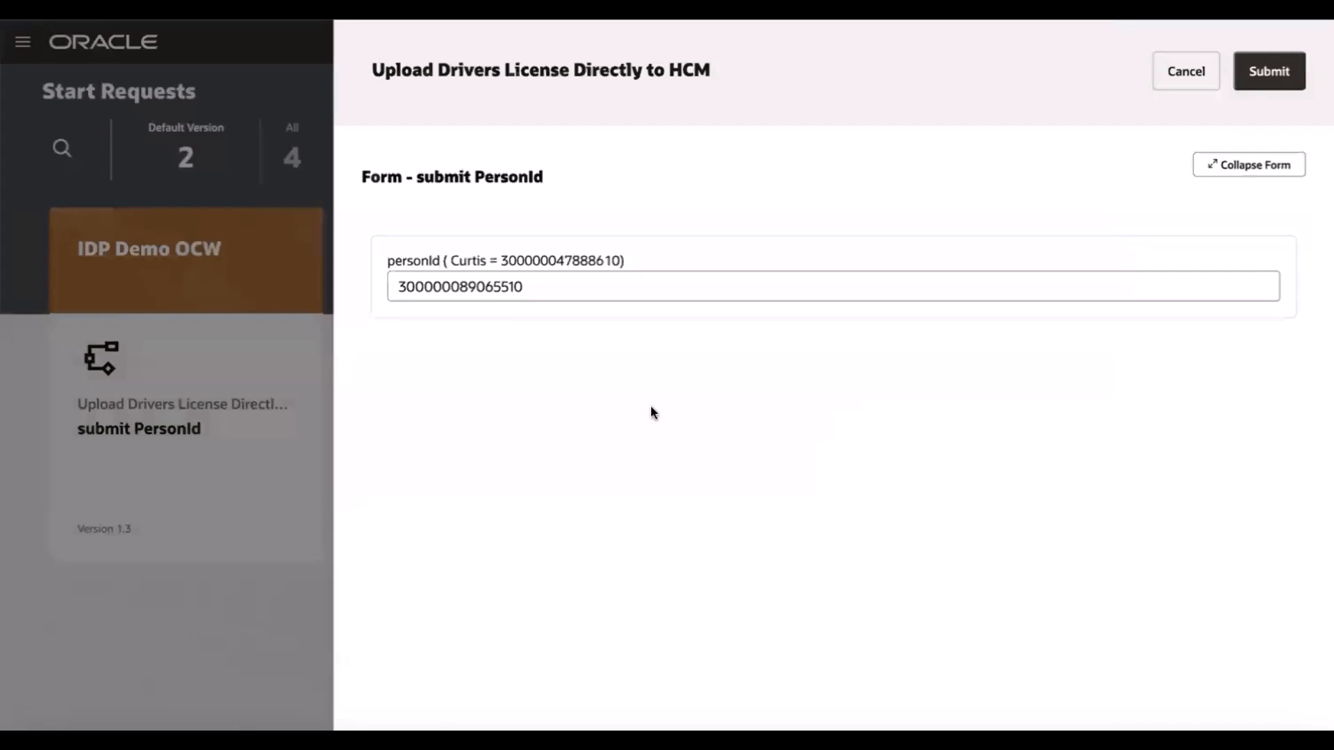
click(496, 286)
key(ctrl+a)
key(ctrl+v)
click(1267, 72)
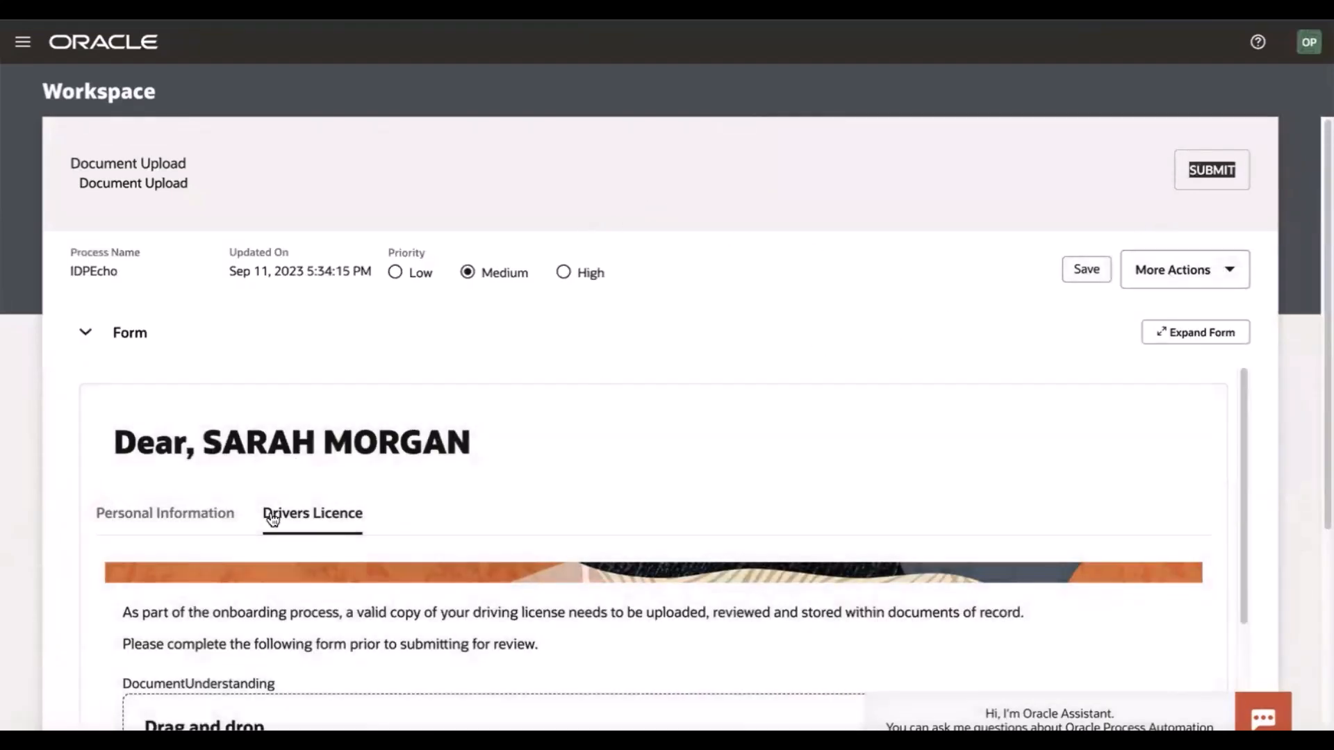
Open the Document Upload task, expand its form, and review the HCM Record on the Personal Information tab
scroll(341, 505, down, 2)
click(184, 394)
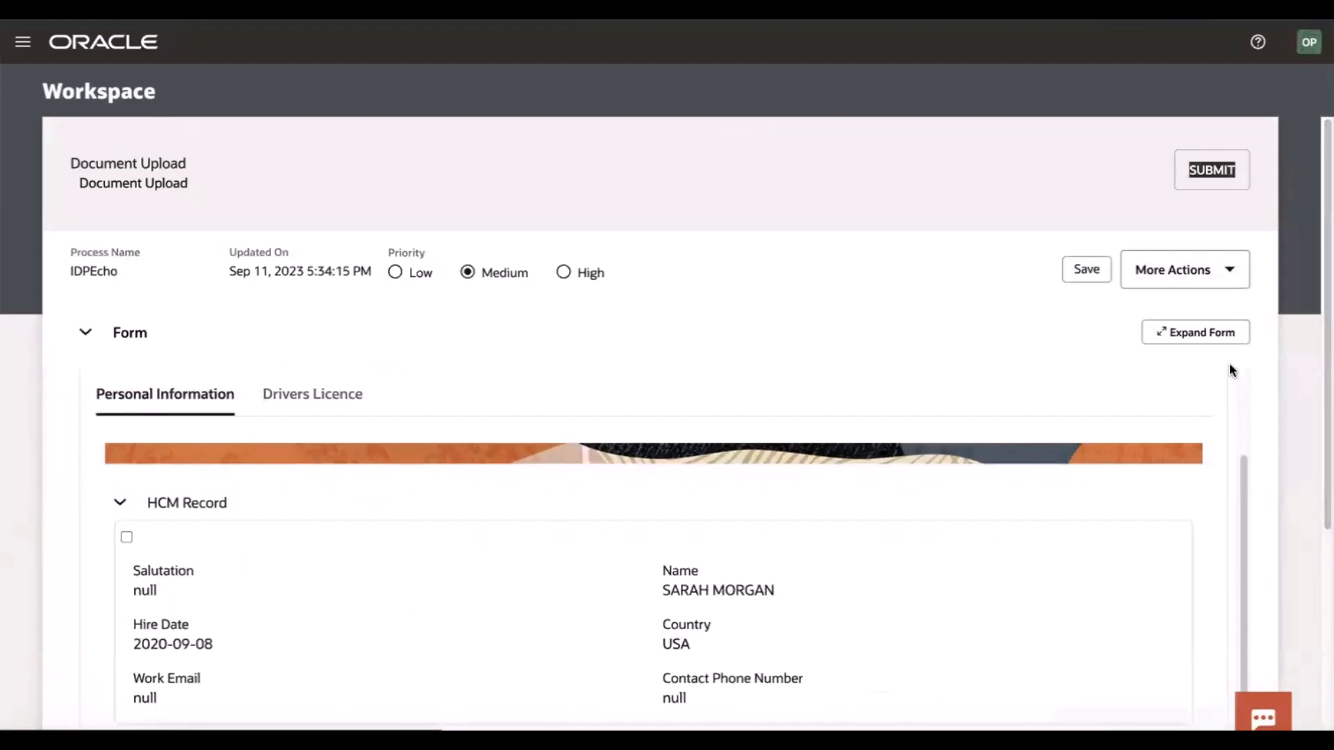
click(1220, 333)
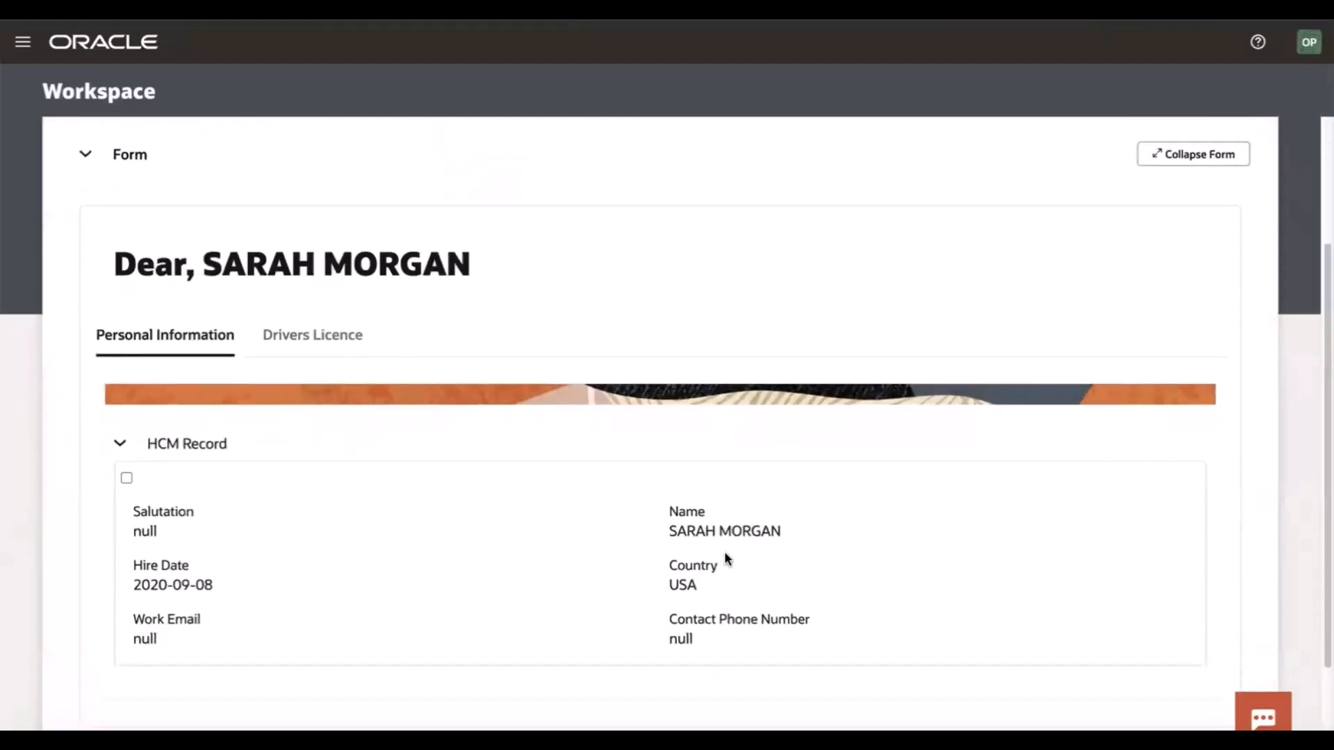
click(781, 562)
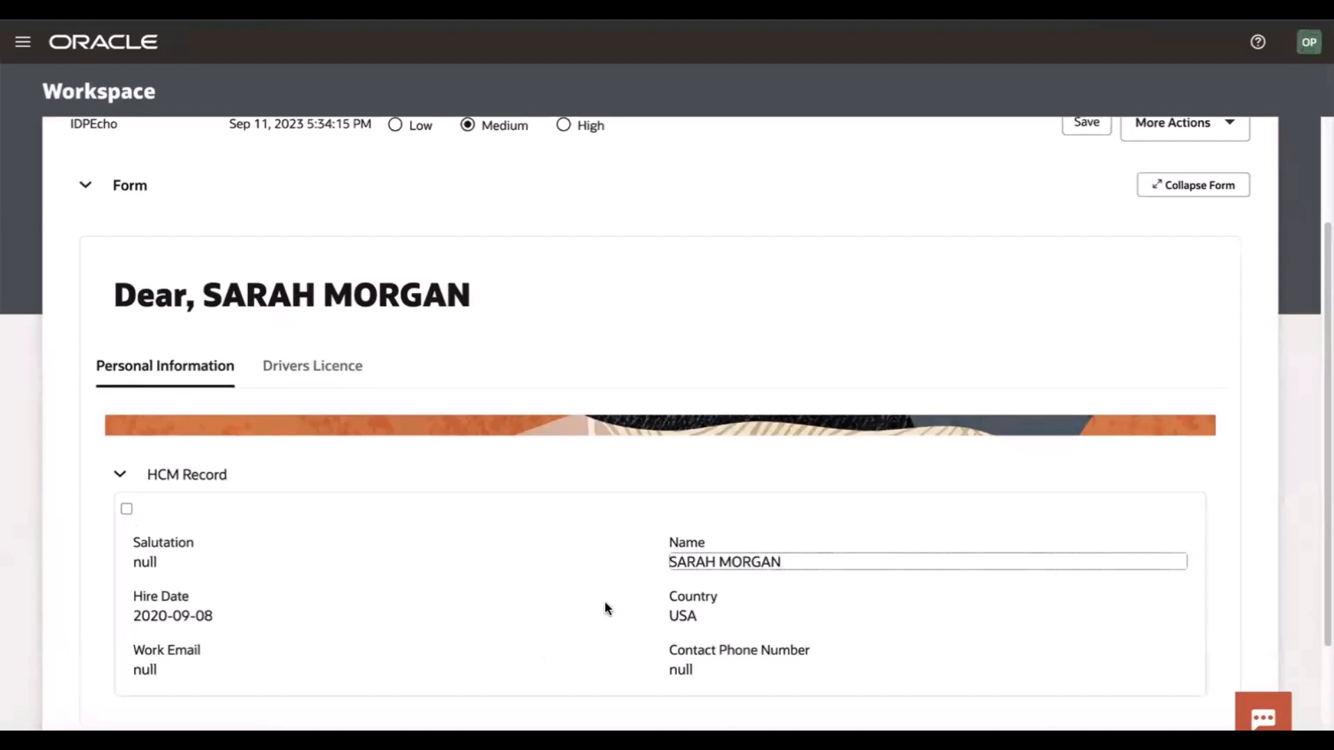
scroll(282, 666, down, 1)
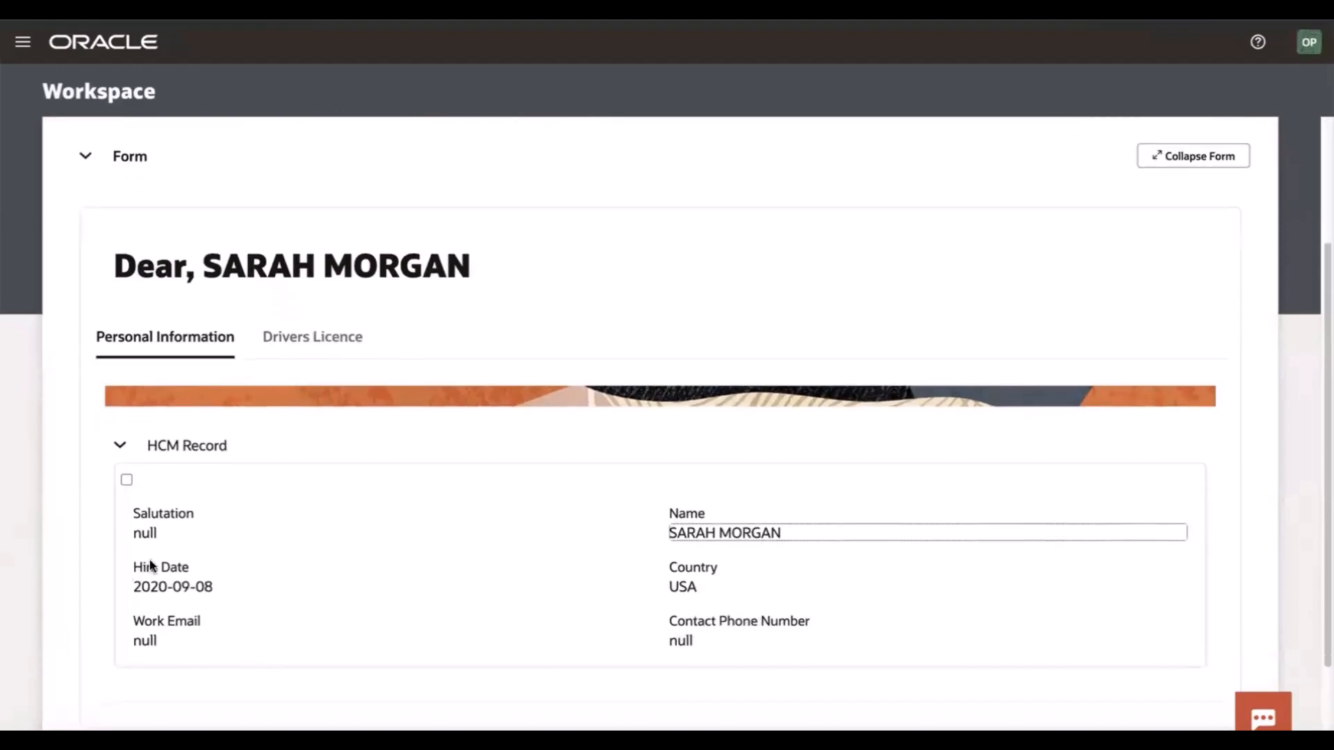
scroll(582, 629, down, 3)
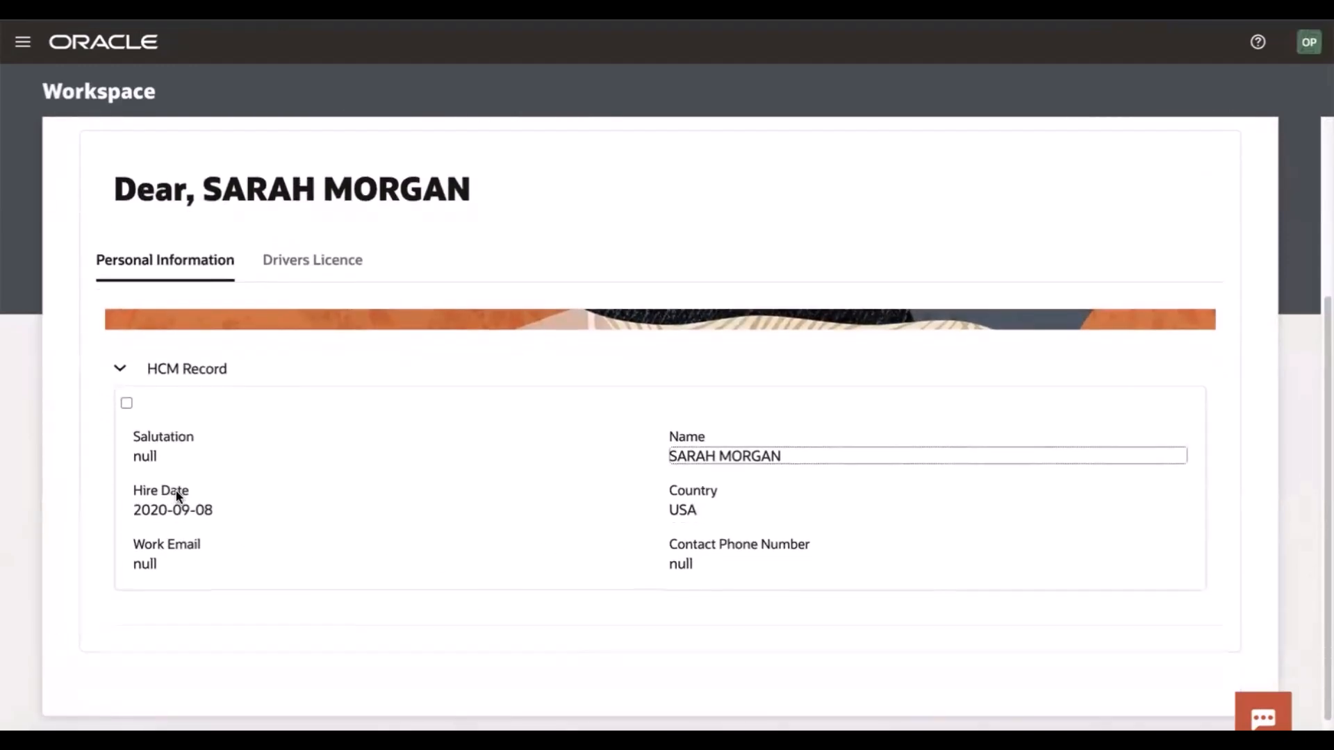
scroll(173, 498, up, 5)
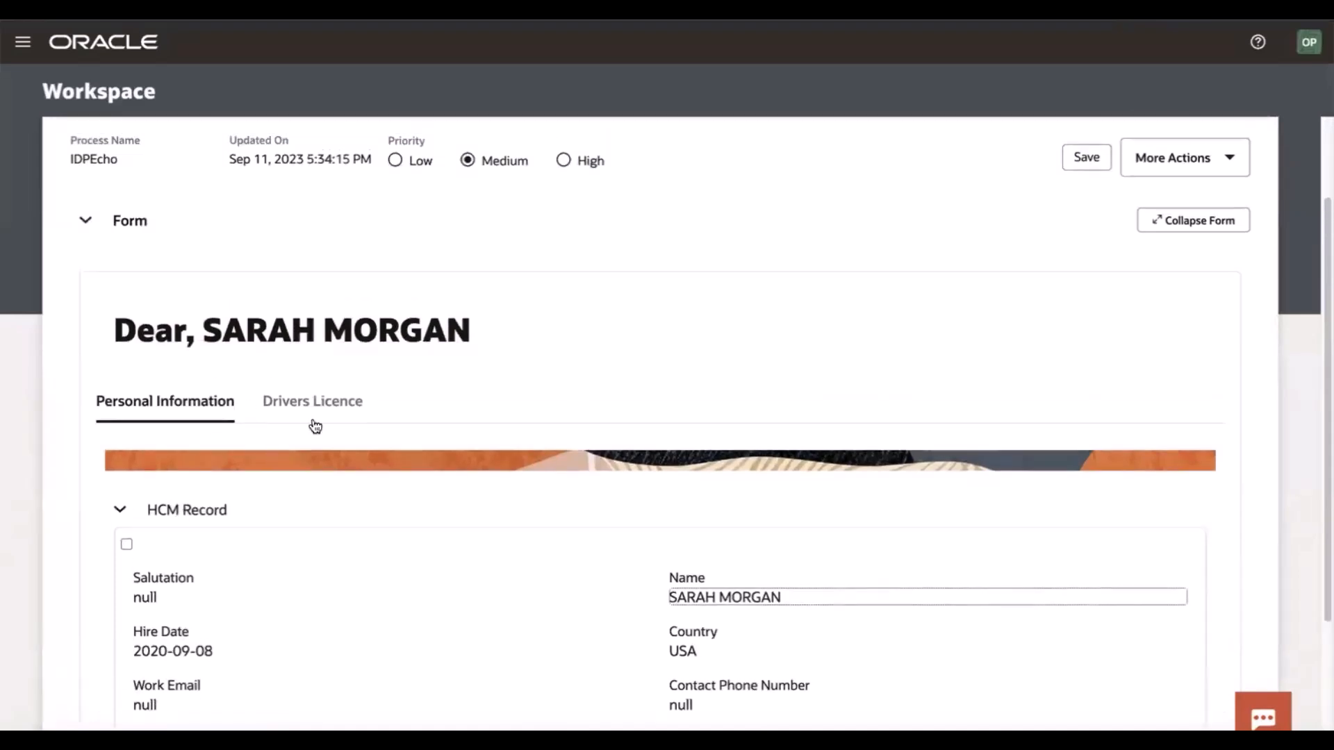
Switch to the Drivers Licence tab and upload uk-driving-licence.jpeg to the document scanner
click(311, 402)
scroll(307, 530, down, 3)
scroll(306, 536, up, 2)
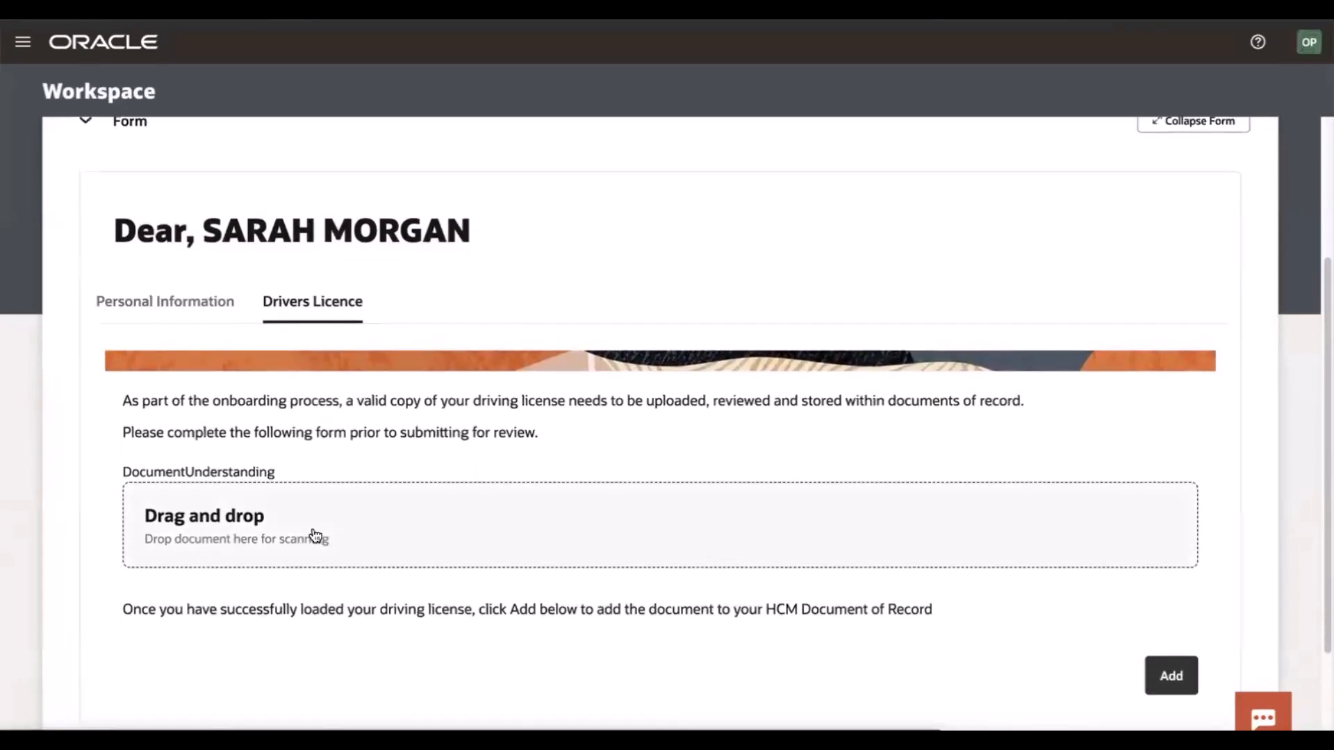
click(387, 564)
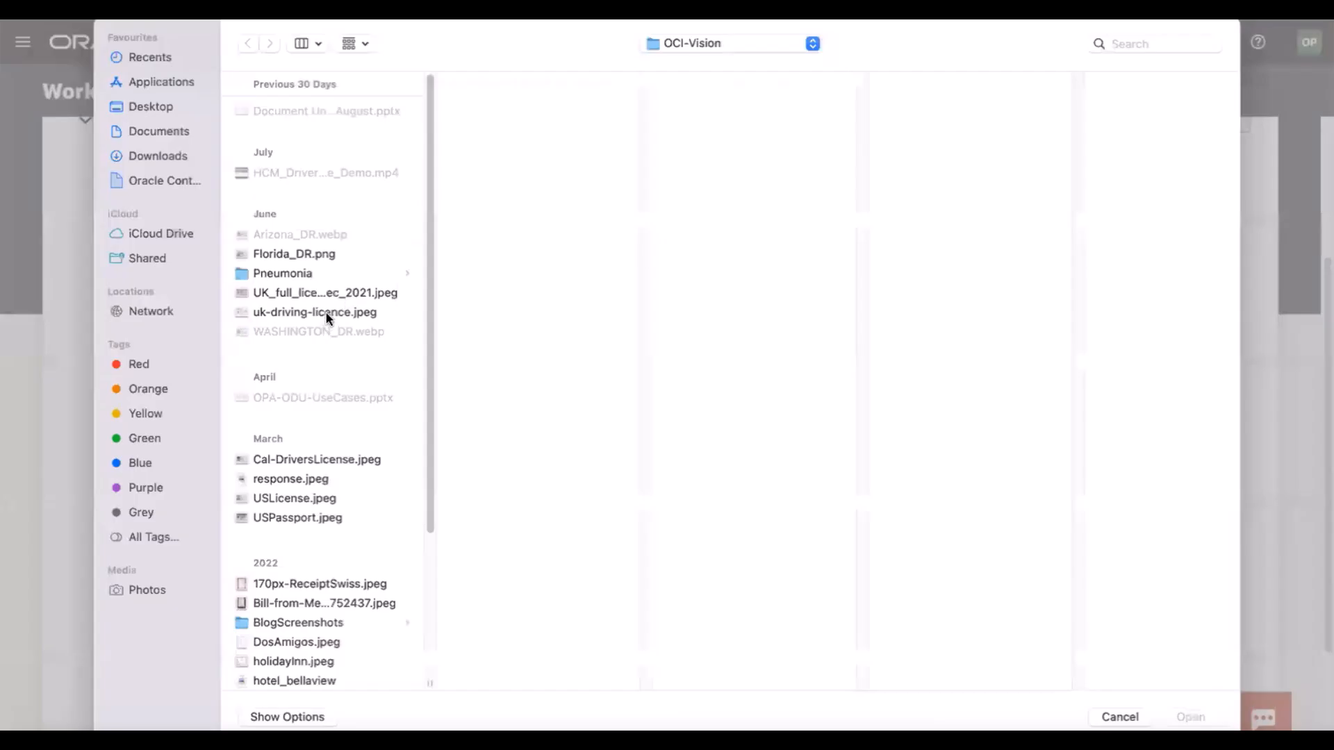
click(327, 312)
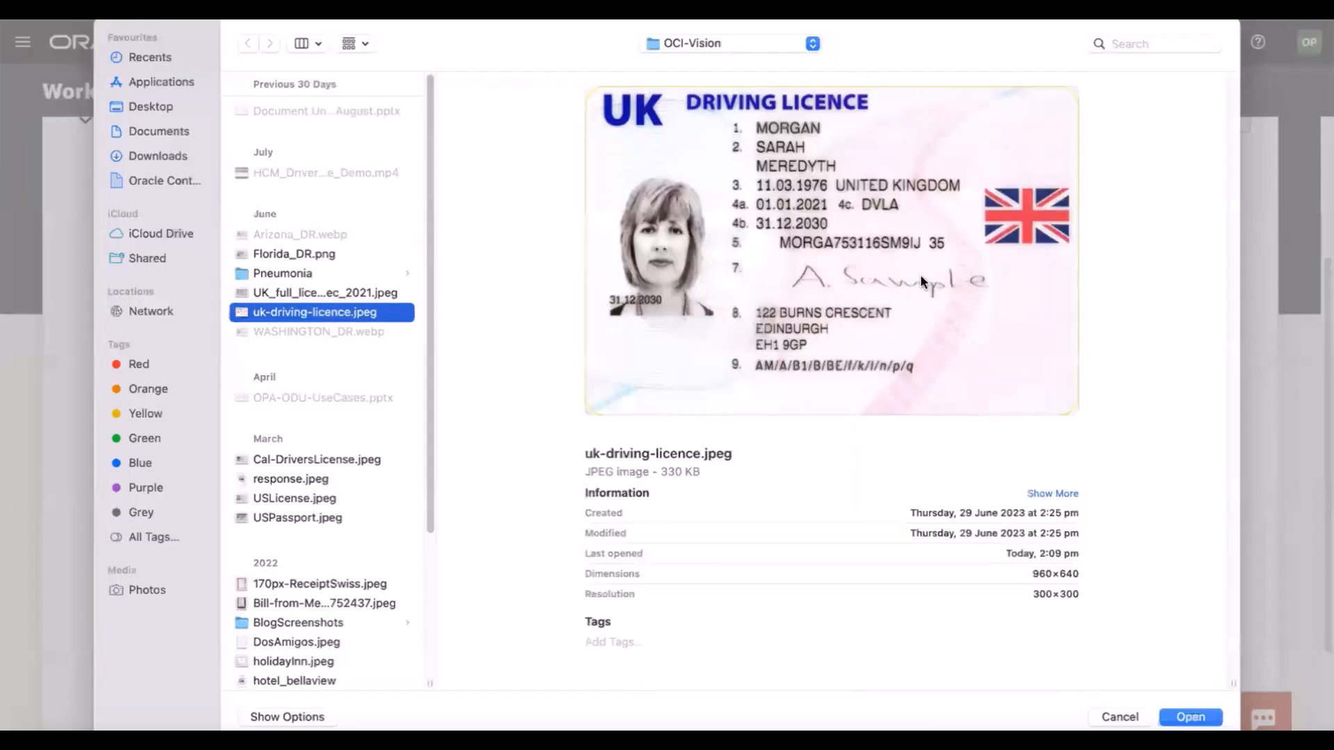
click(1190, 717)
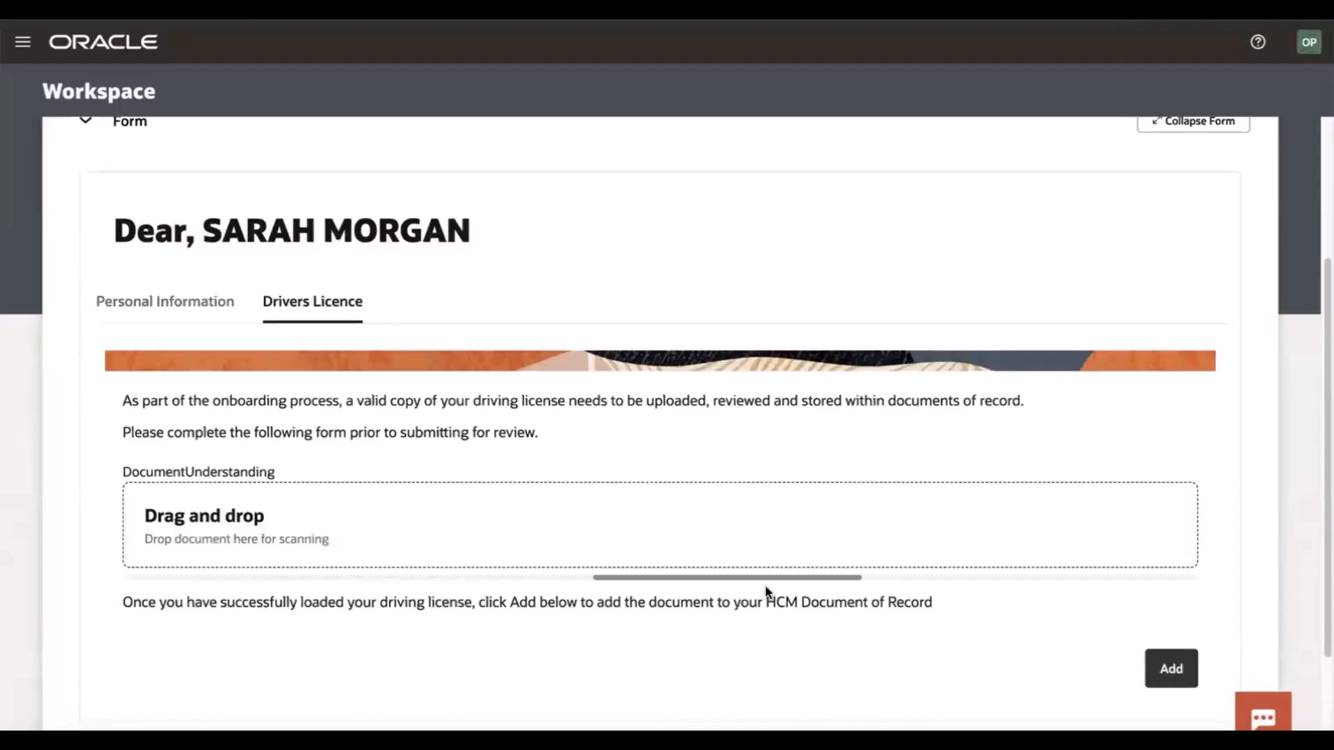
Fill in F as the sex value among the extracted driver licence fields
scroll(719, 549, up, 1)
scroll(719, 549, down, 2)
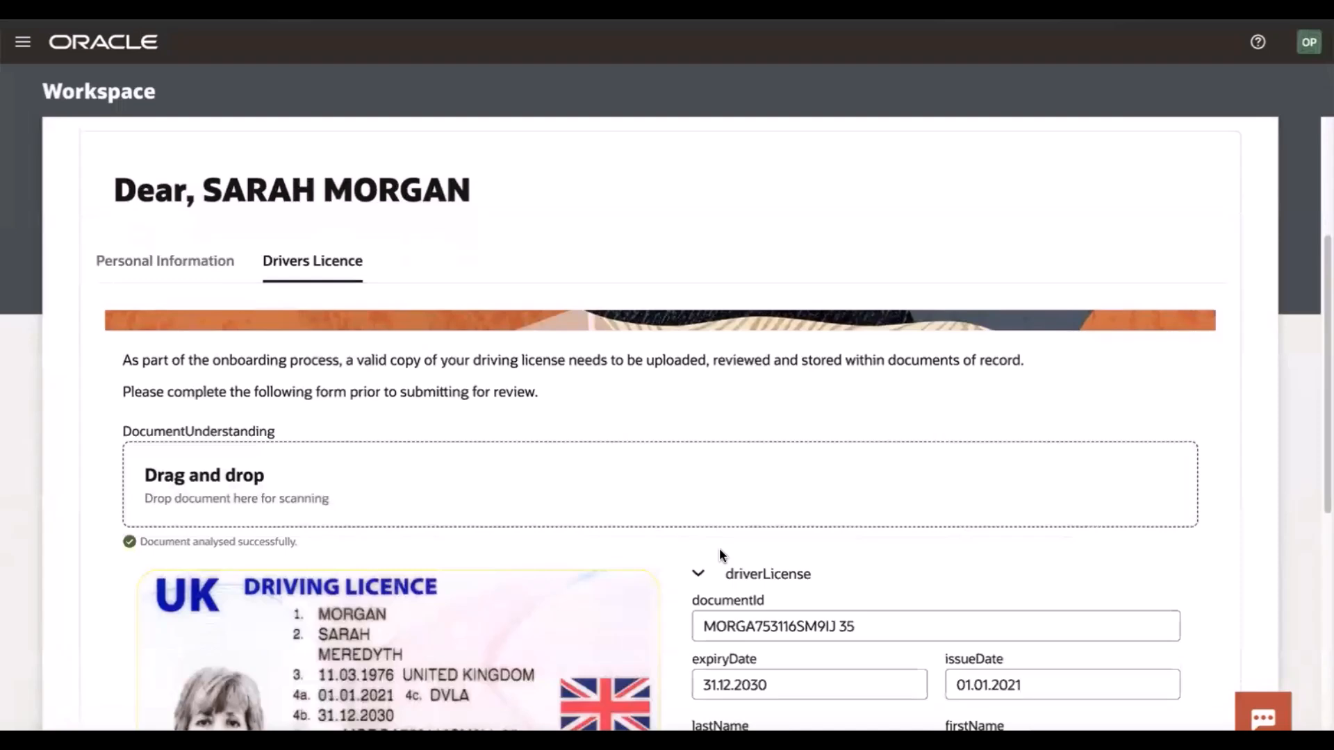
scroll(719, 551, down, 2)
scroll(719, 549, down, 3)
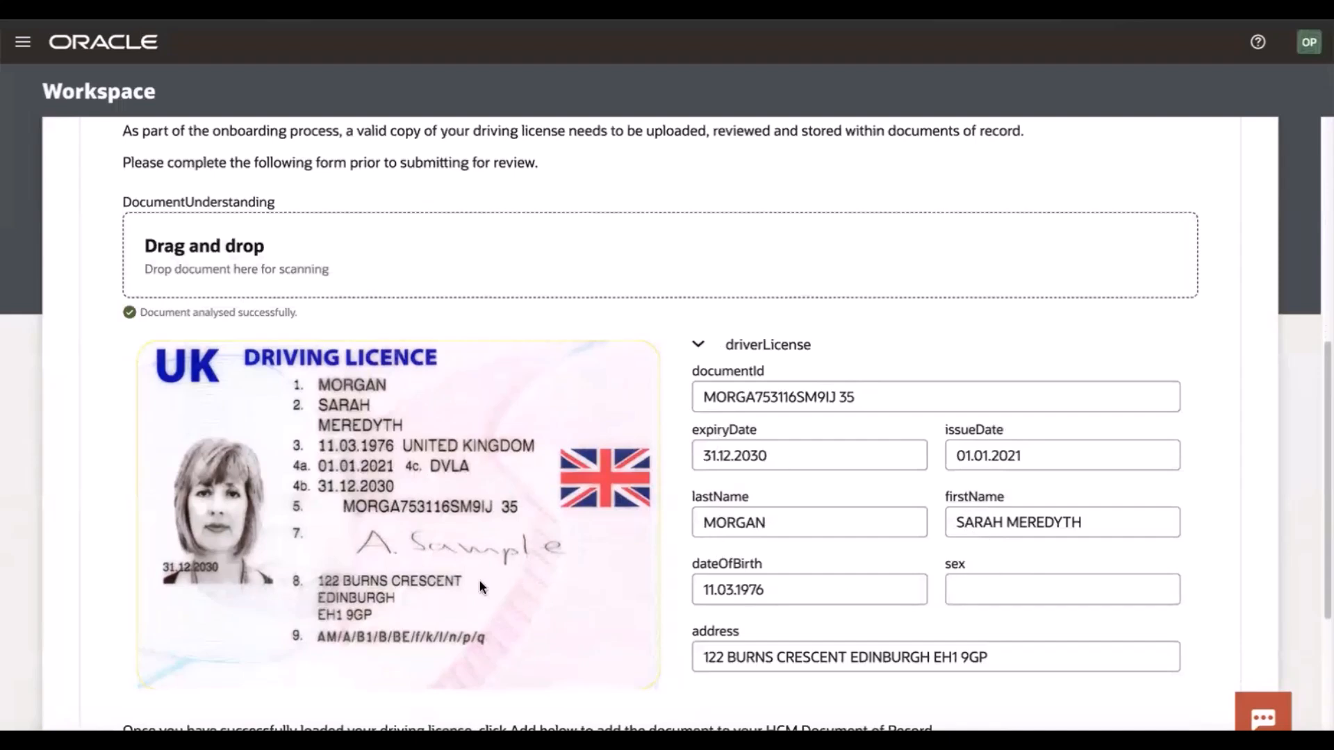
click(963, 578)
text(F)
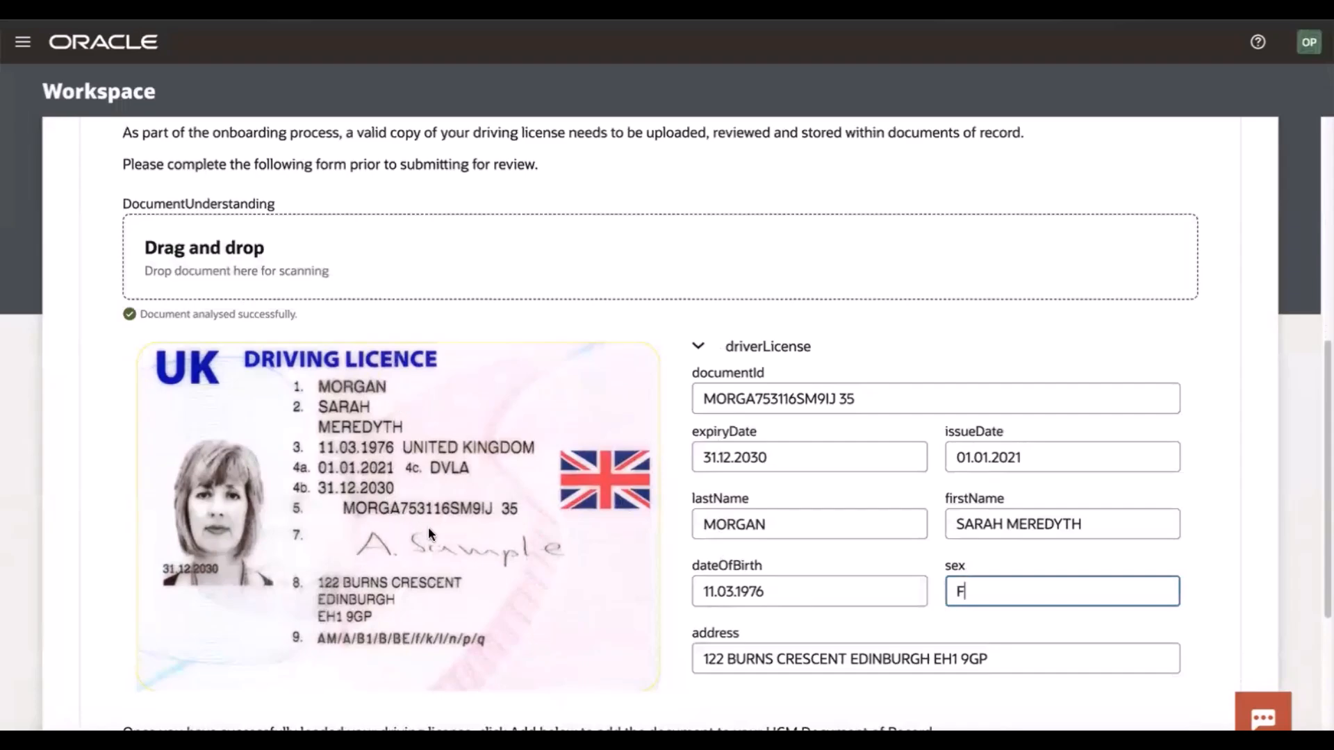
click(1203, 590)
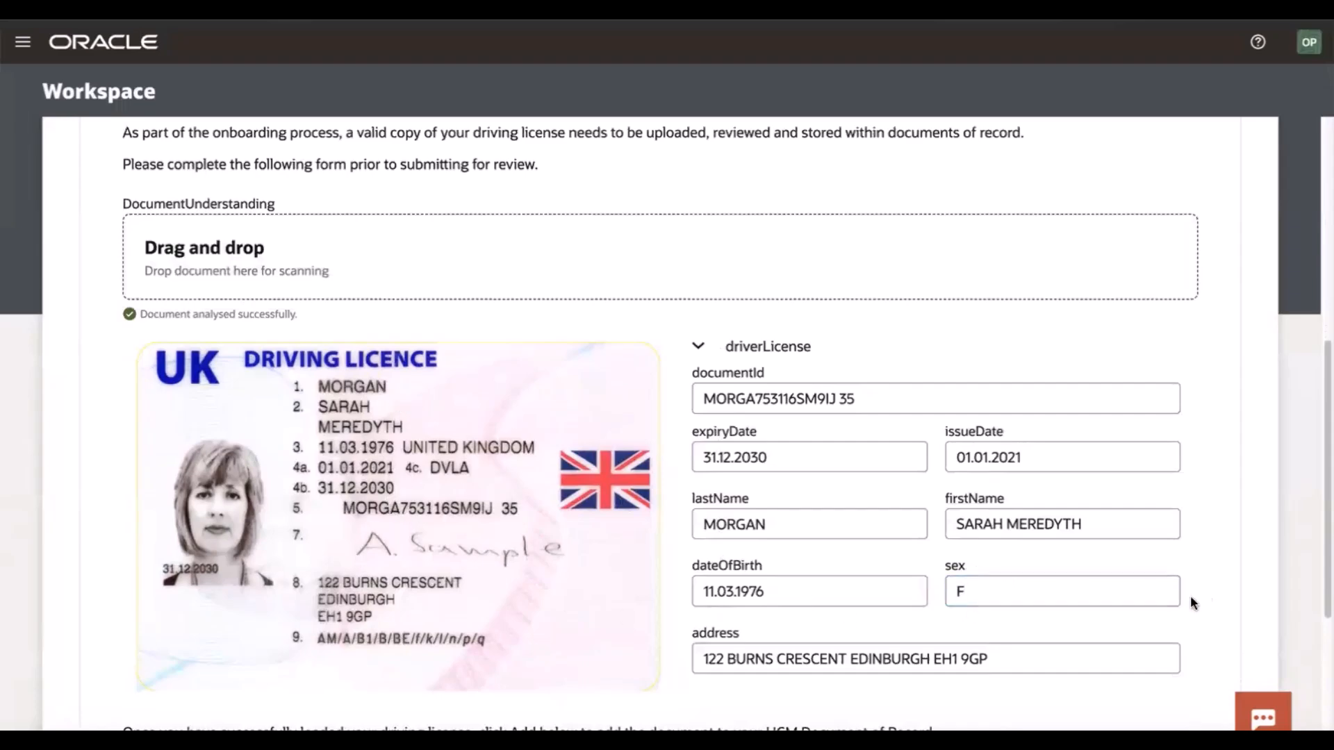
Try to add the scanned licence to the HCM Document of Record and select the returned message text
scroll(911, 628, down, 2)
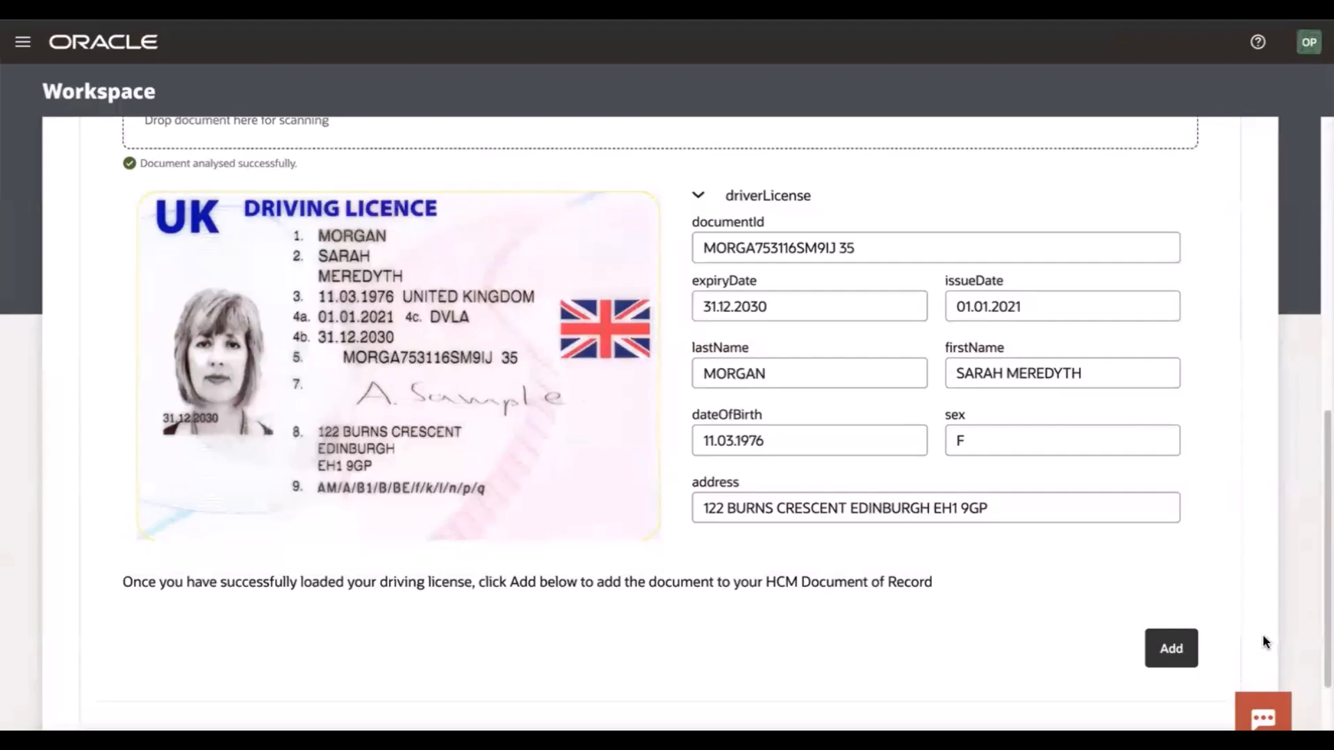
click(1173, 648)
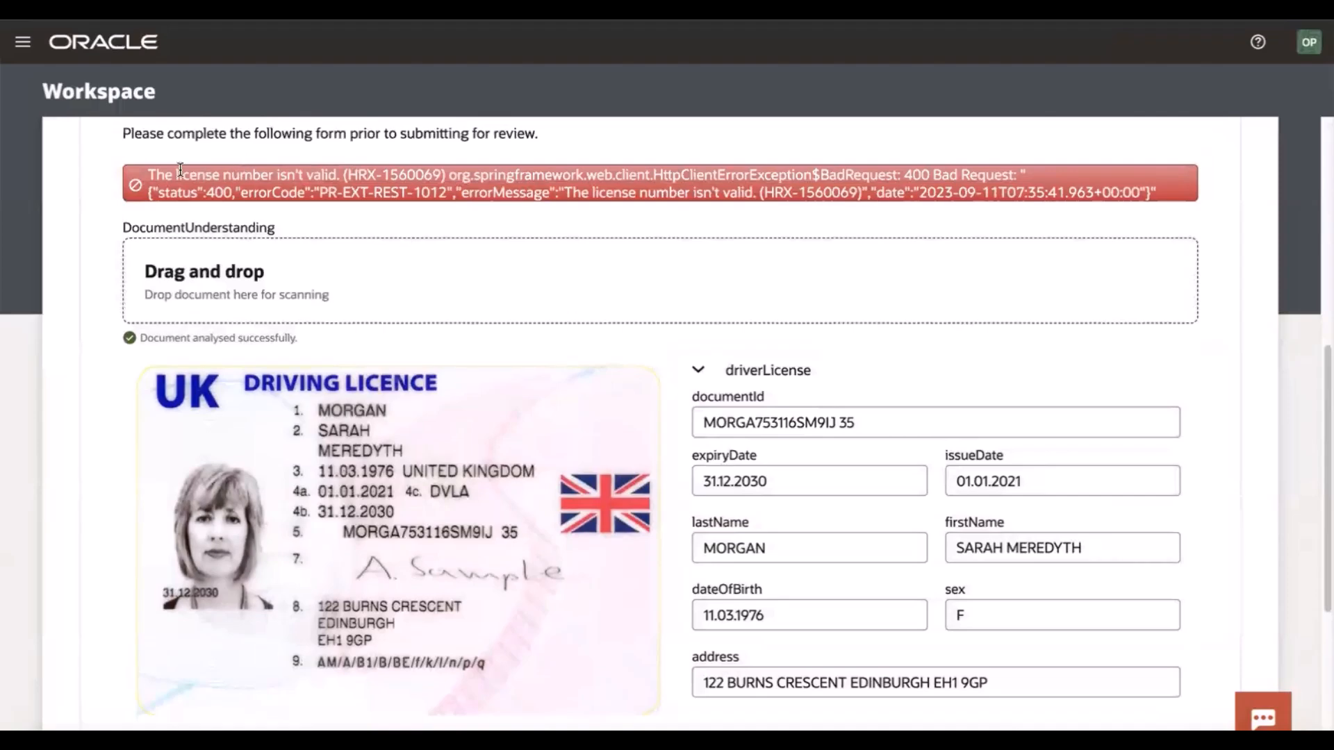
drag(147, 174, 338, 175)
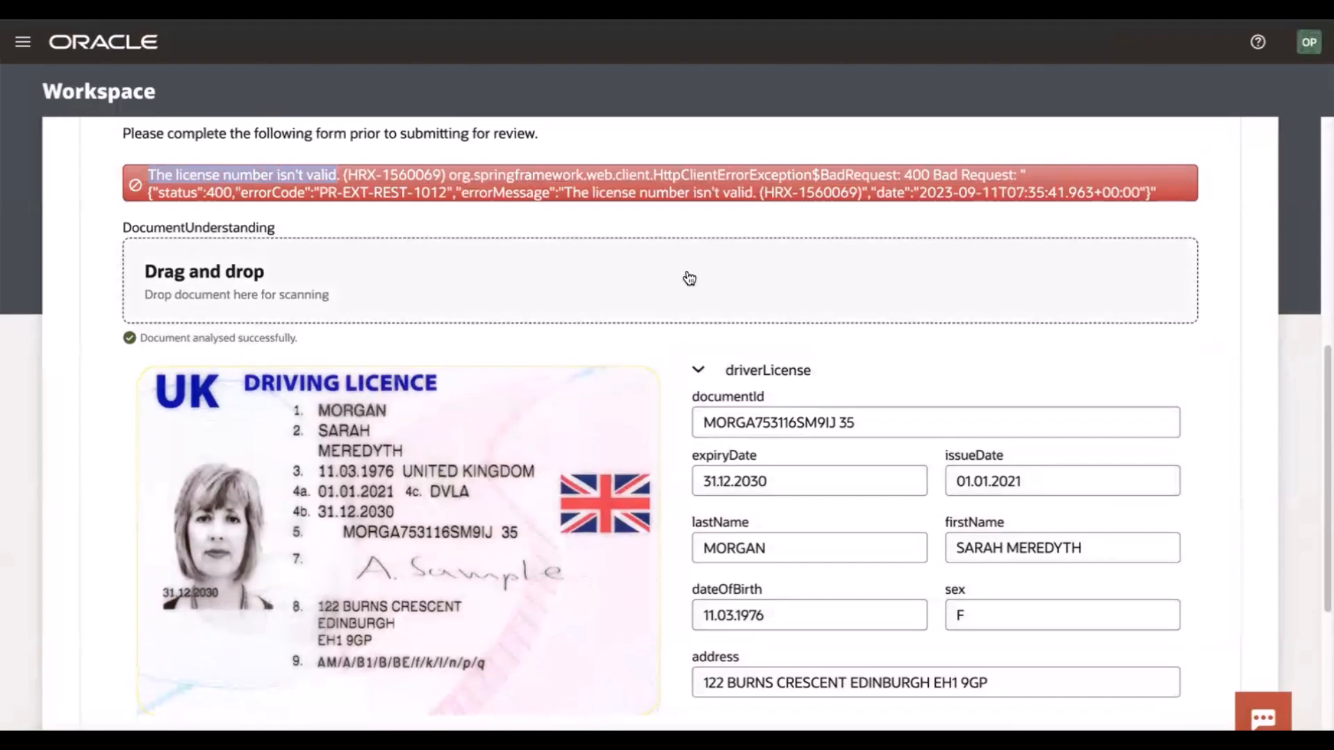
Remove the space before the last two digits of the documentId value
click(847, 417)
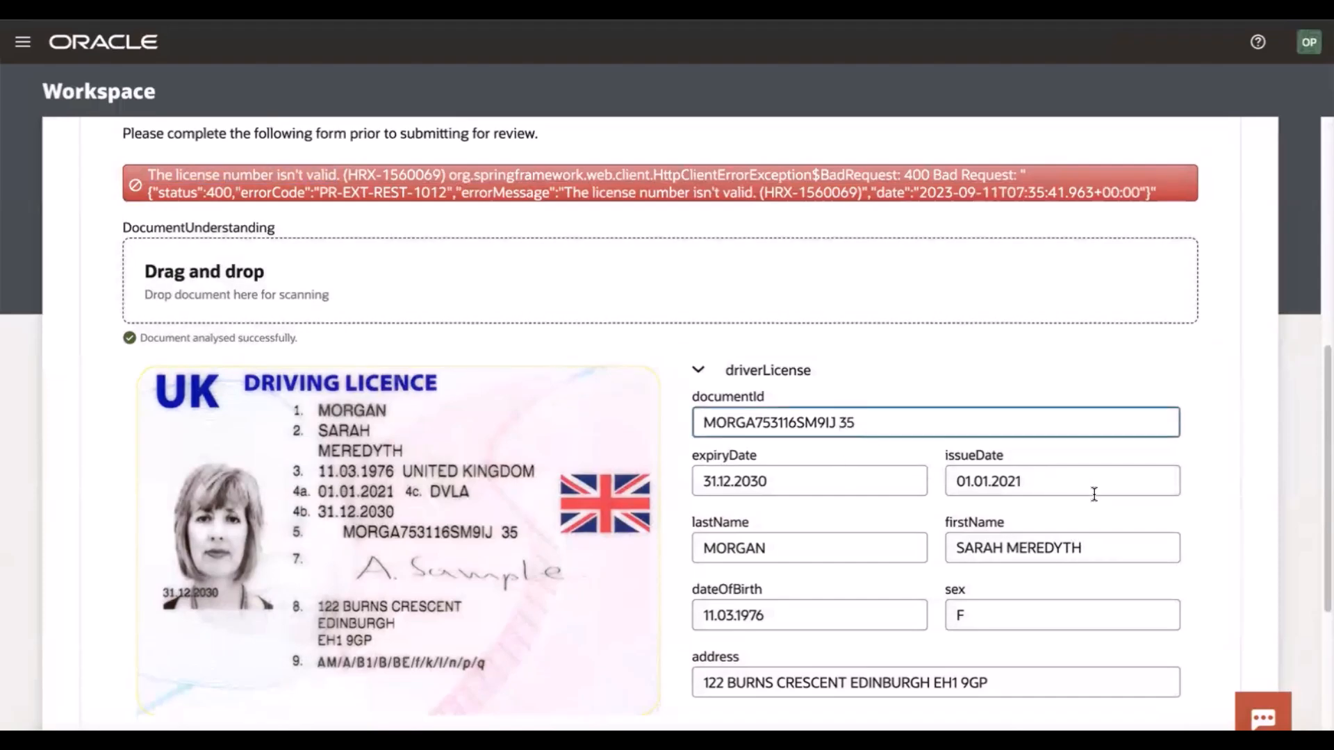
click(836, 423)
key(BackSpace)
click(1206, 456)
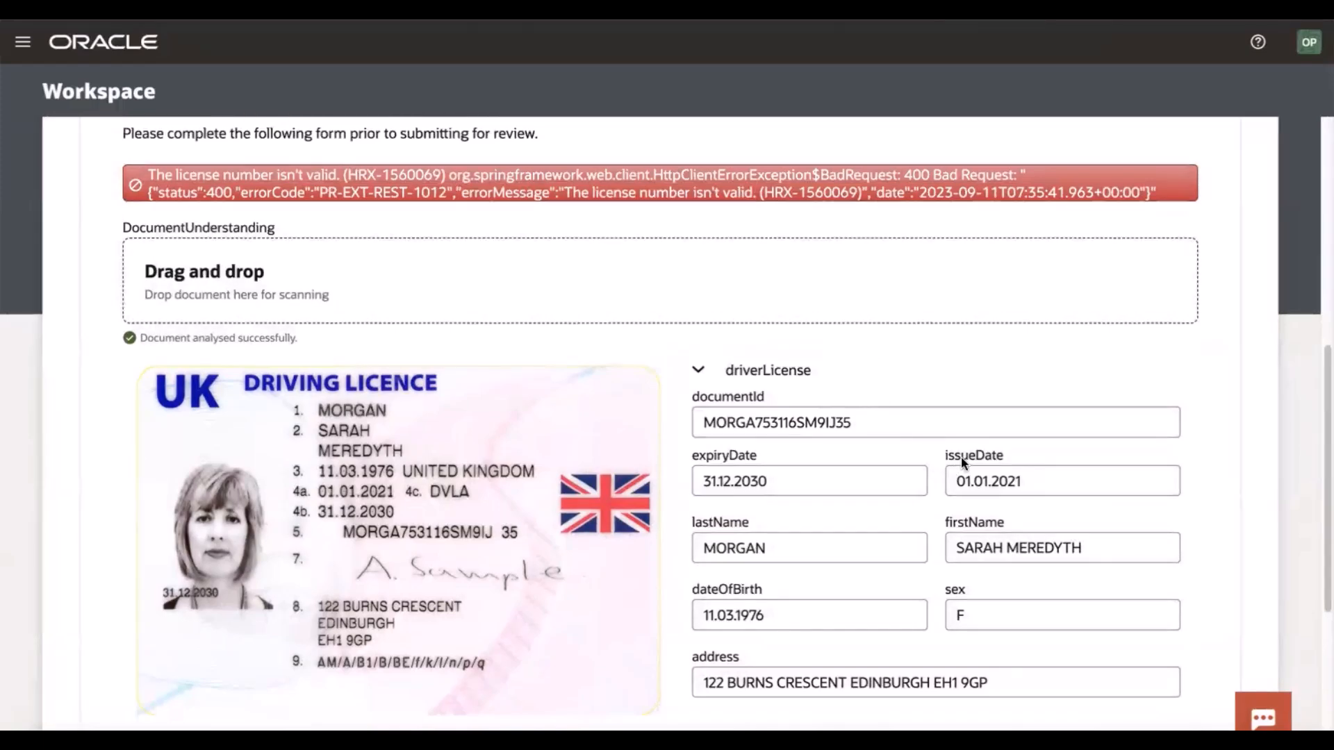
Add the licence to the HCM Document of Record, then submit the Document Upload task
scroll(961, 457, down, 2)
click(1170, 681)
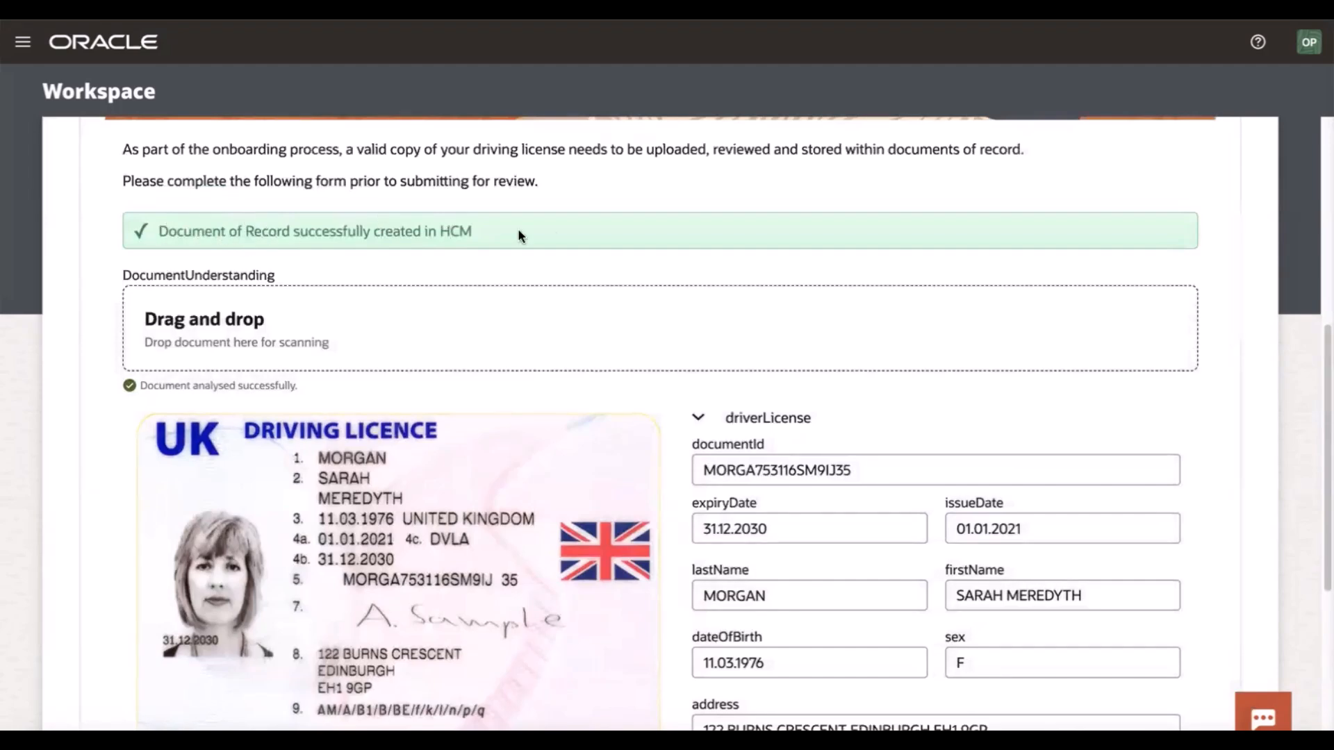
scroll(656, 348, down, 1)
scroll(657, 345, down, 2)
scroll(657, 344, up, 8)
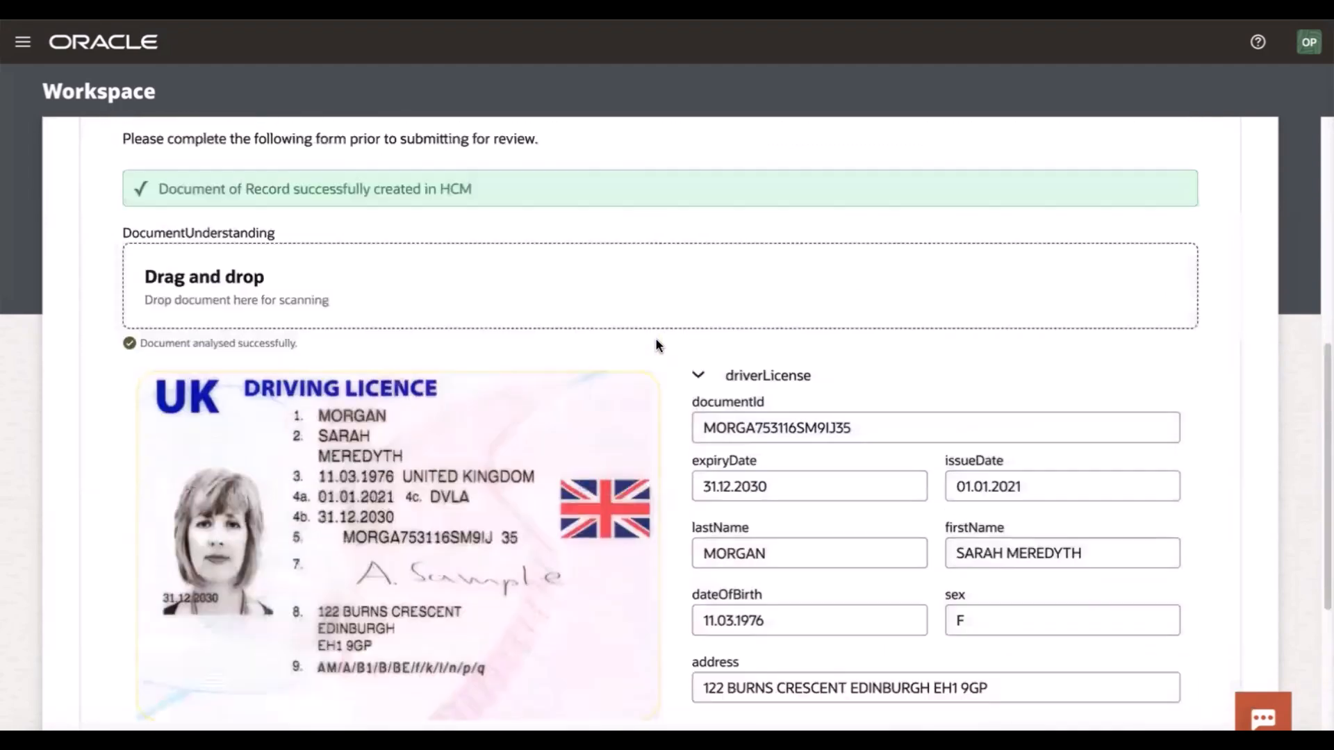
scroll(1202, 135, up, 2)
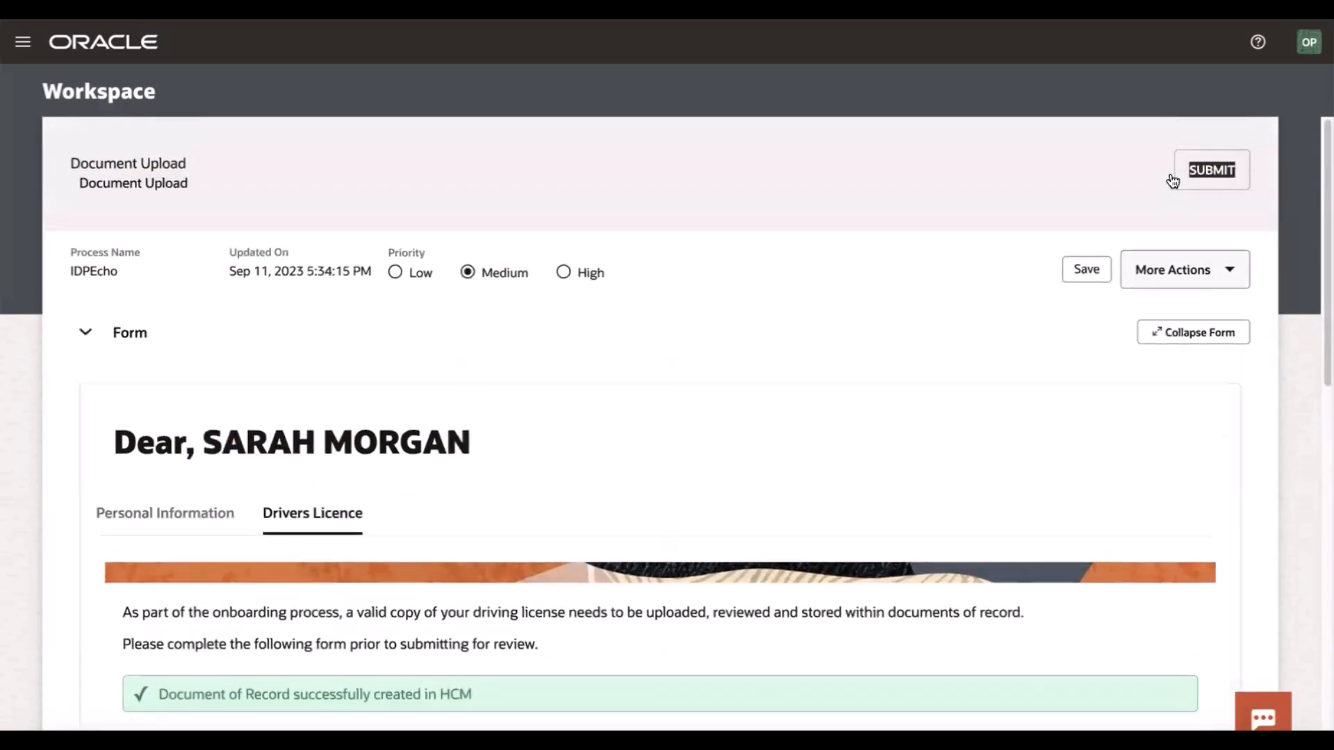
click(1210, 174)
In Oracle HCM, expand Driver's Licenses on the employee's Identification Info page and check the licence number and issuing country
scroll(549, 366, down, 1)
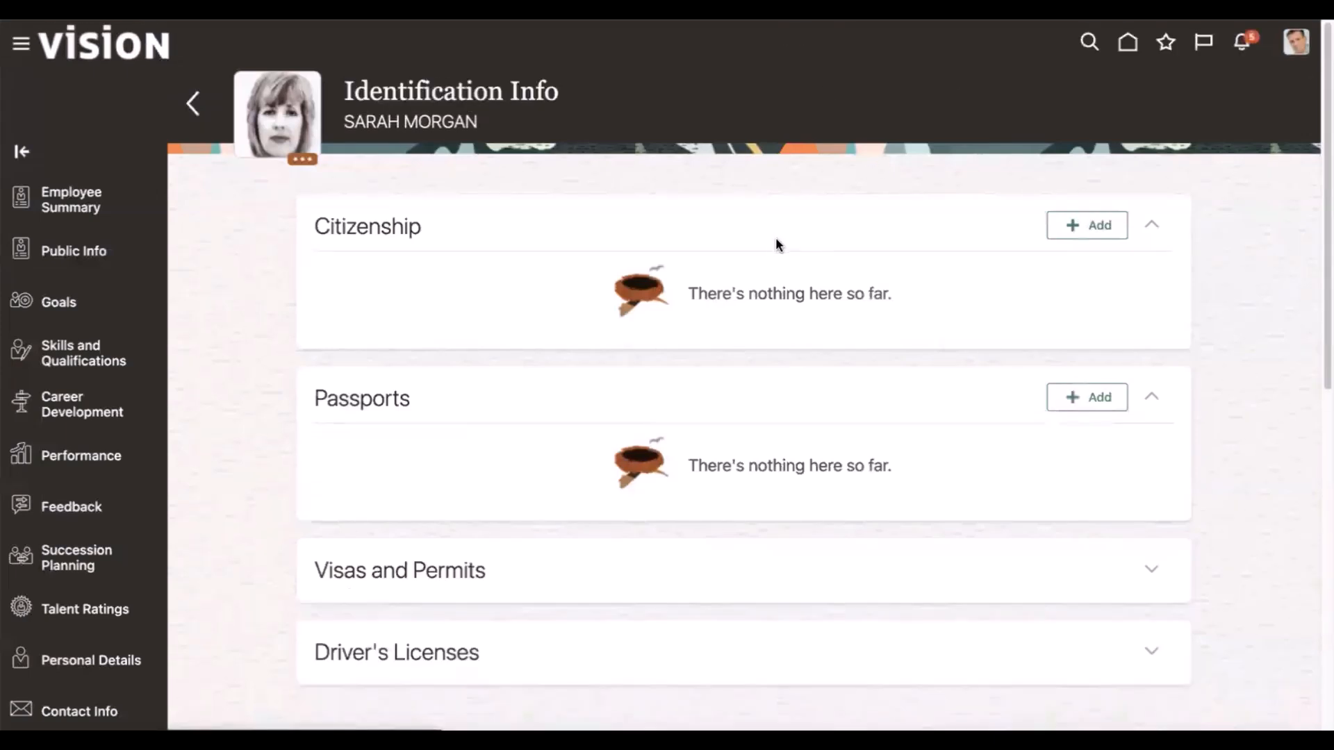
click(1152, 652)
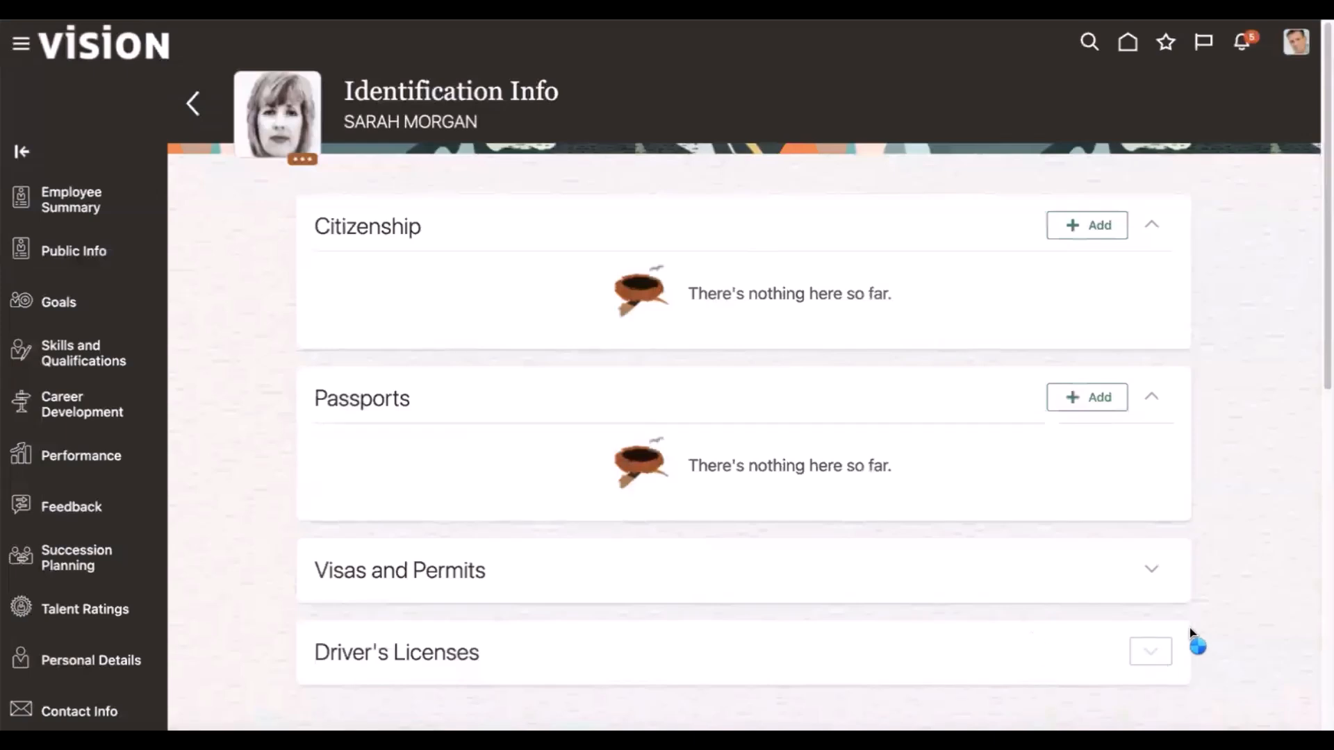
scroll(709, 625, down, 1)
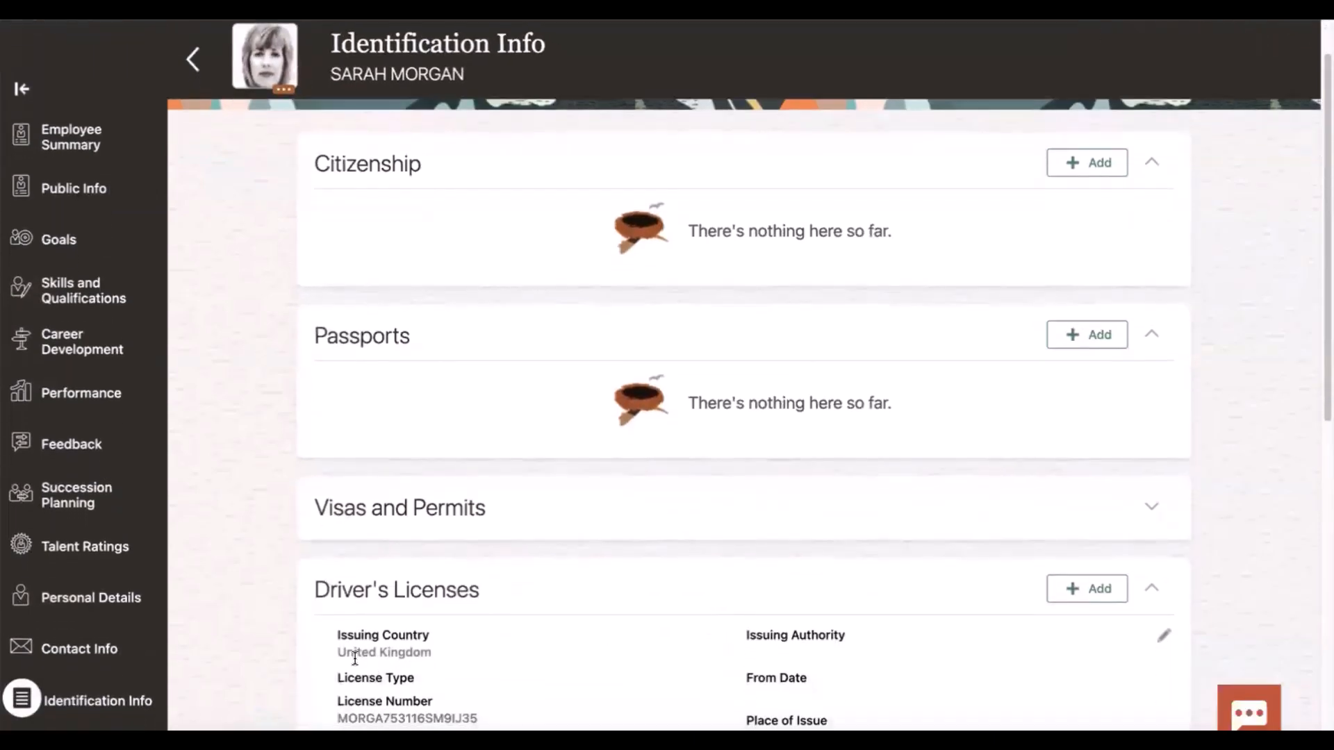
drag(347, 718, 464, 718)
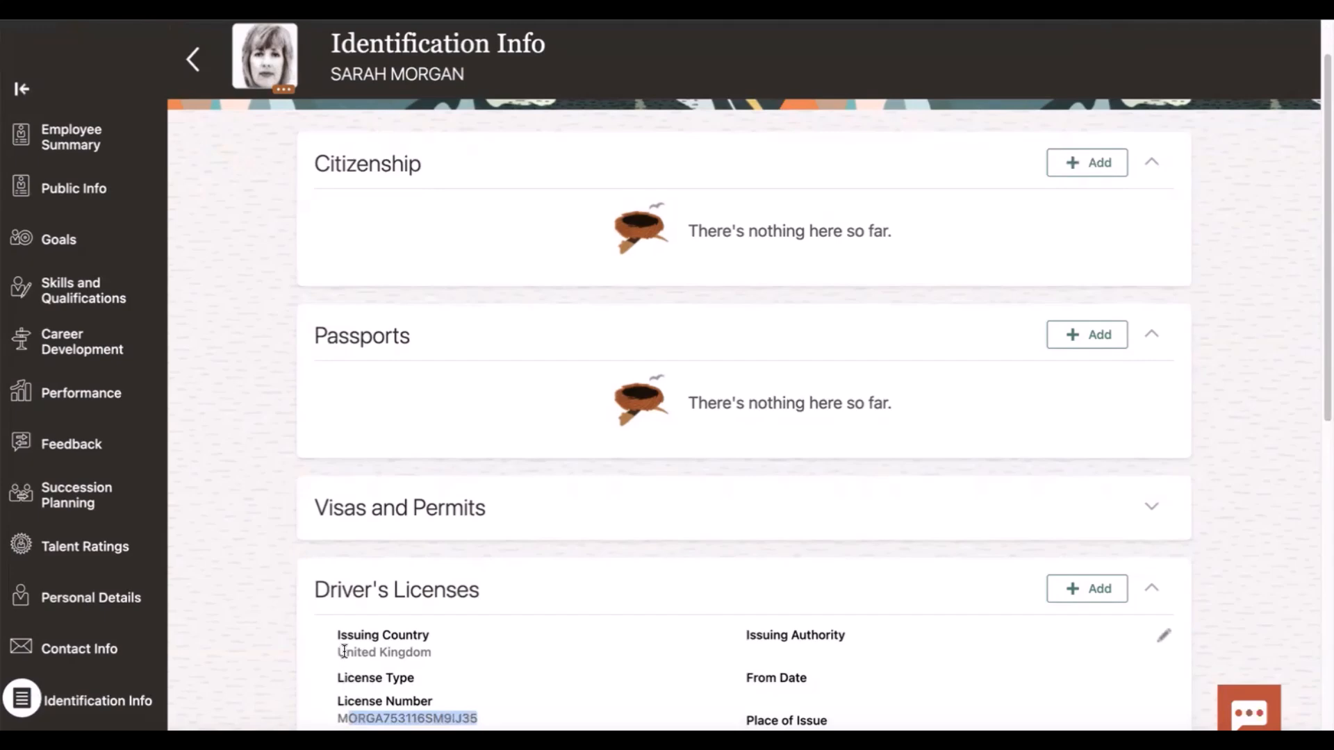
drag(346, 652, 412, 653)
scroll(202, 542, down, 1)
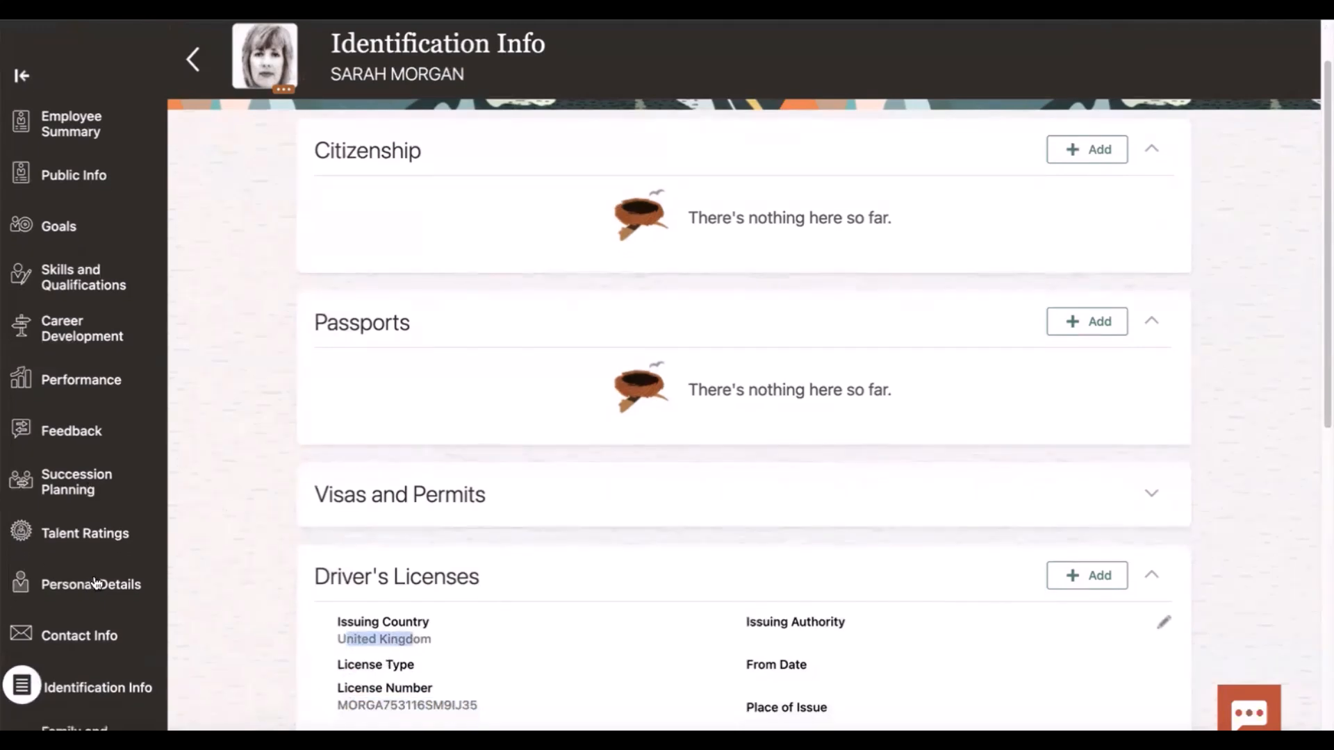
scroll(73, 544, down, 3)
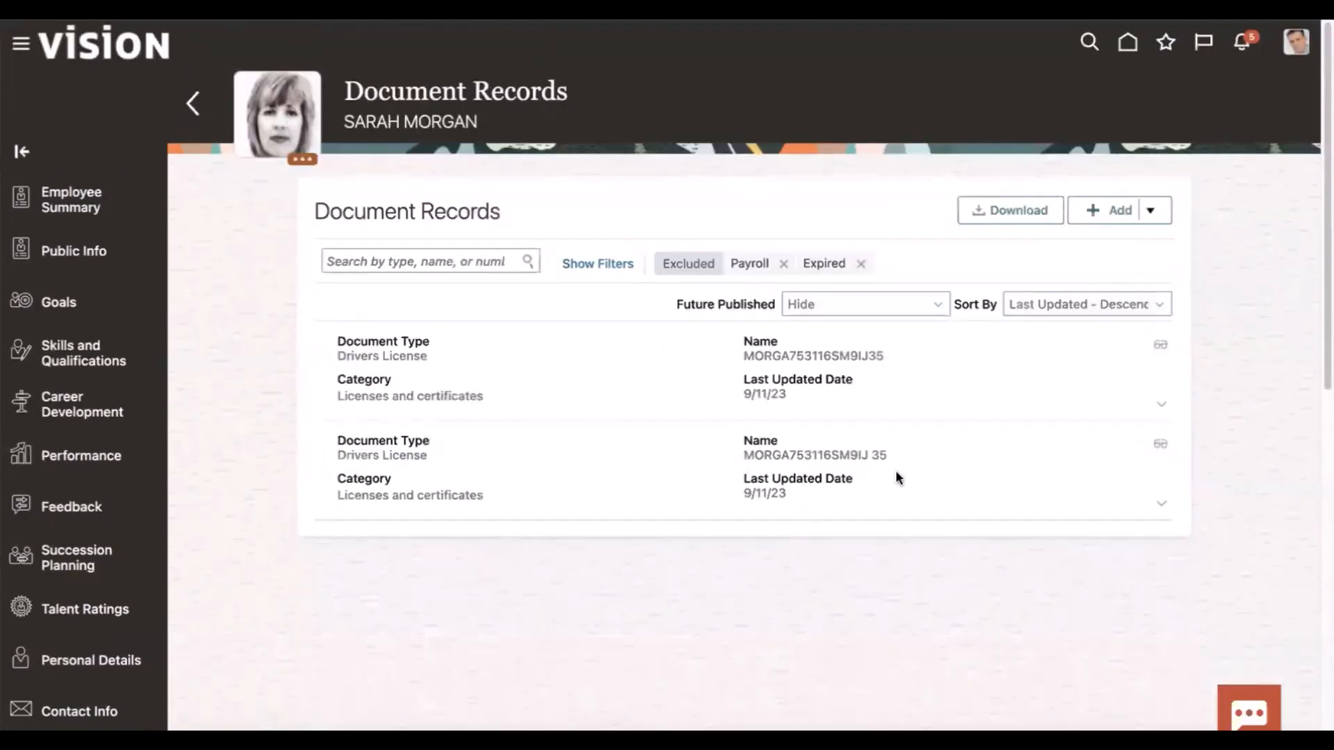
Open the top Drivers License document record and preview its uk-driving-licence.jpeg attachment to inspect the scanned licence
click(1166, 345)
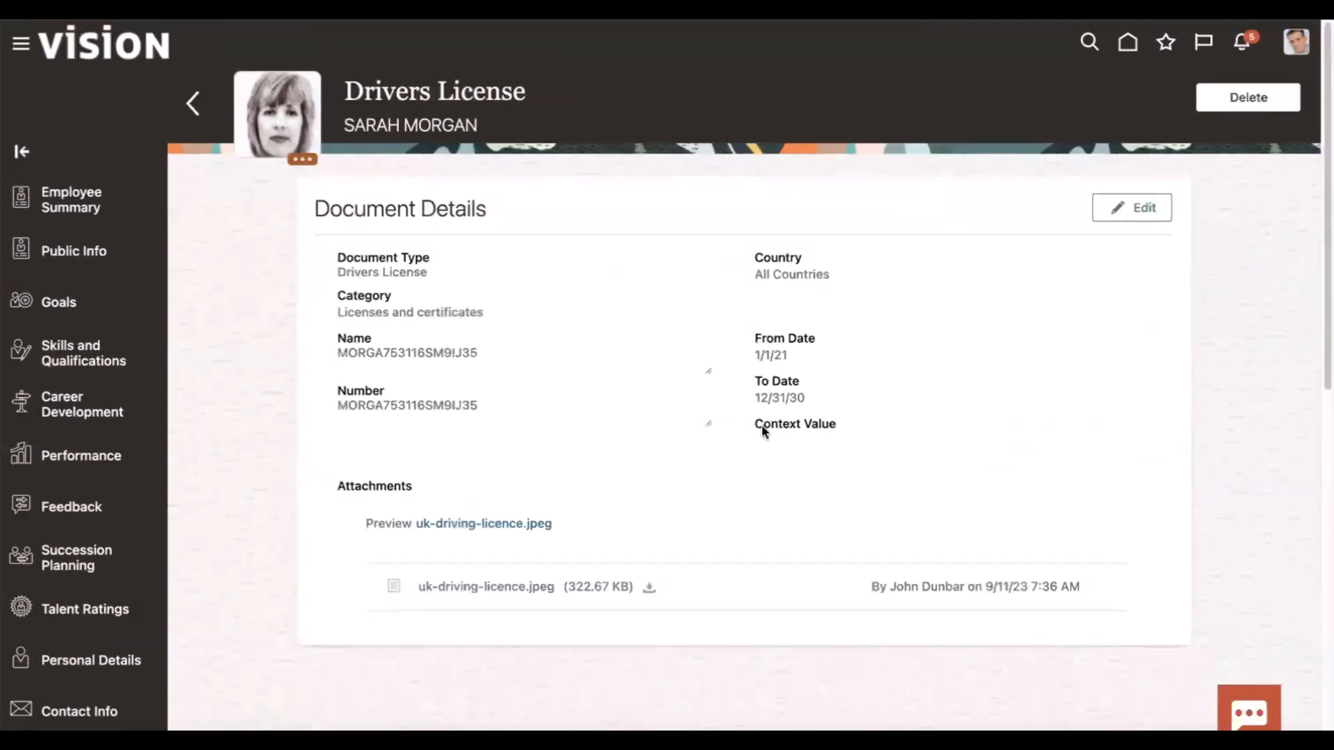
click(490, 525)
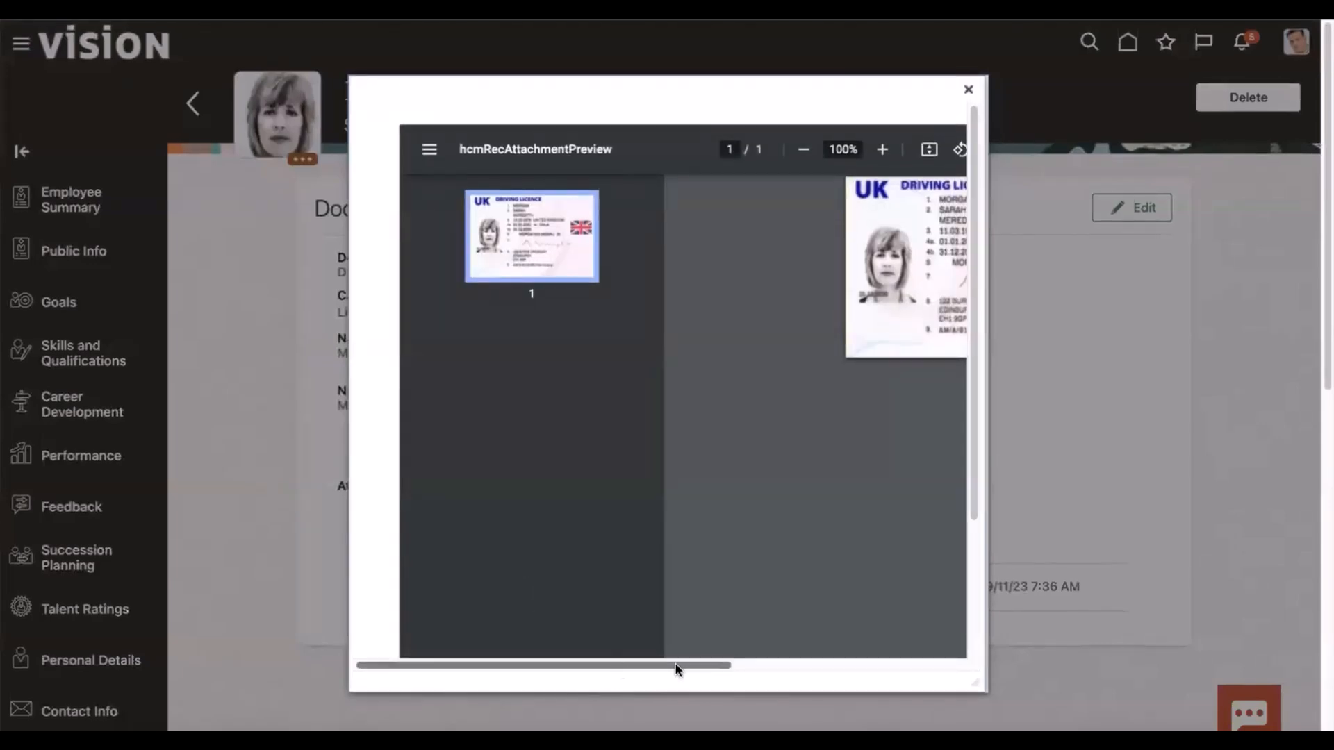
drag(760, 662, 876, 659)
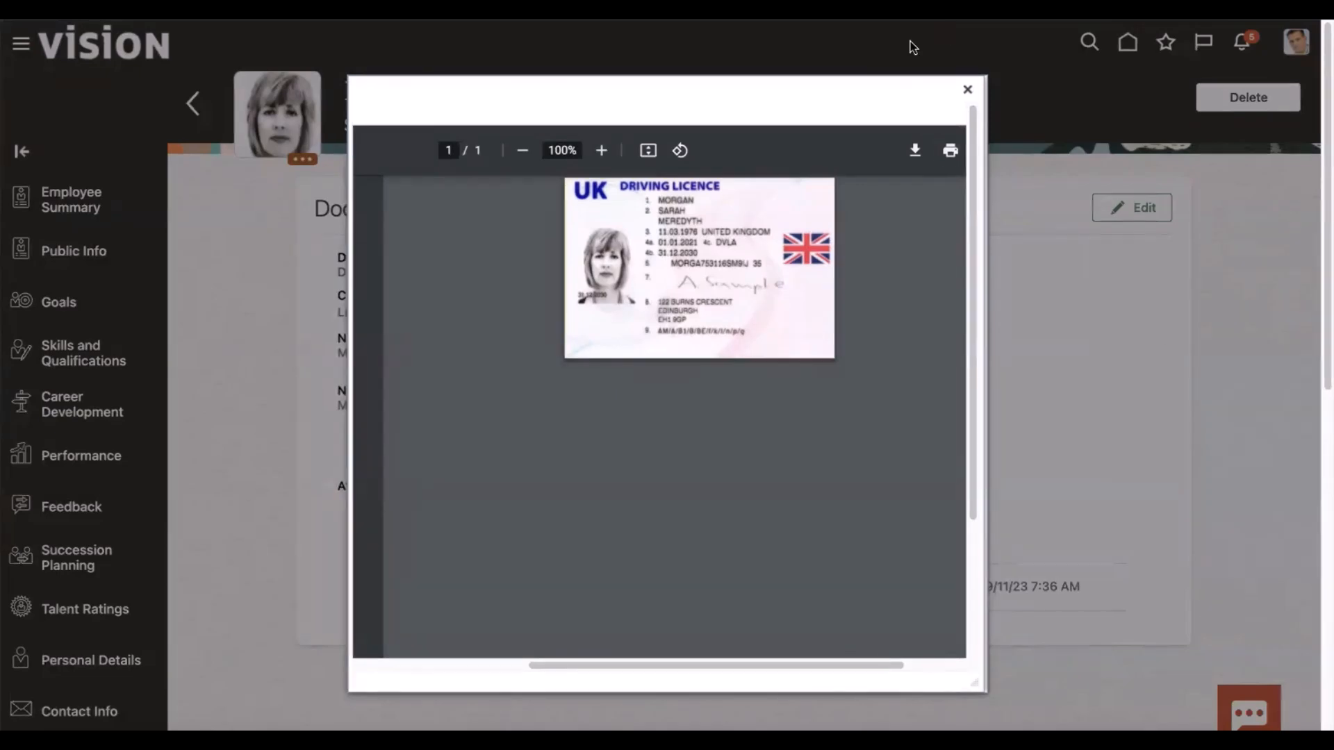
click(968, 90)
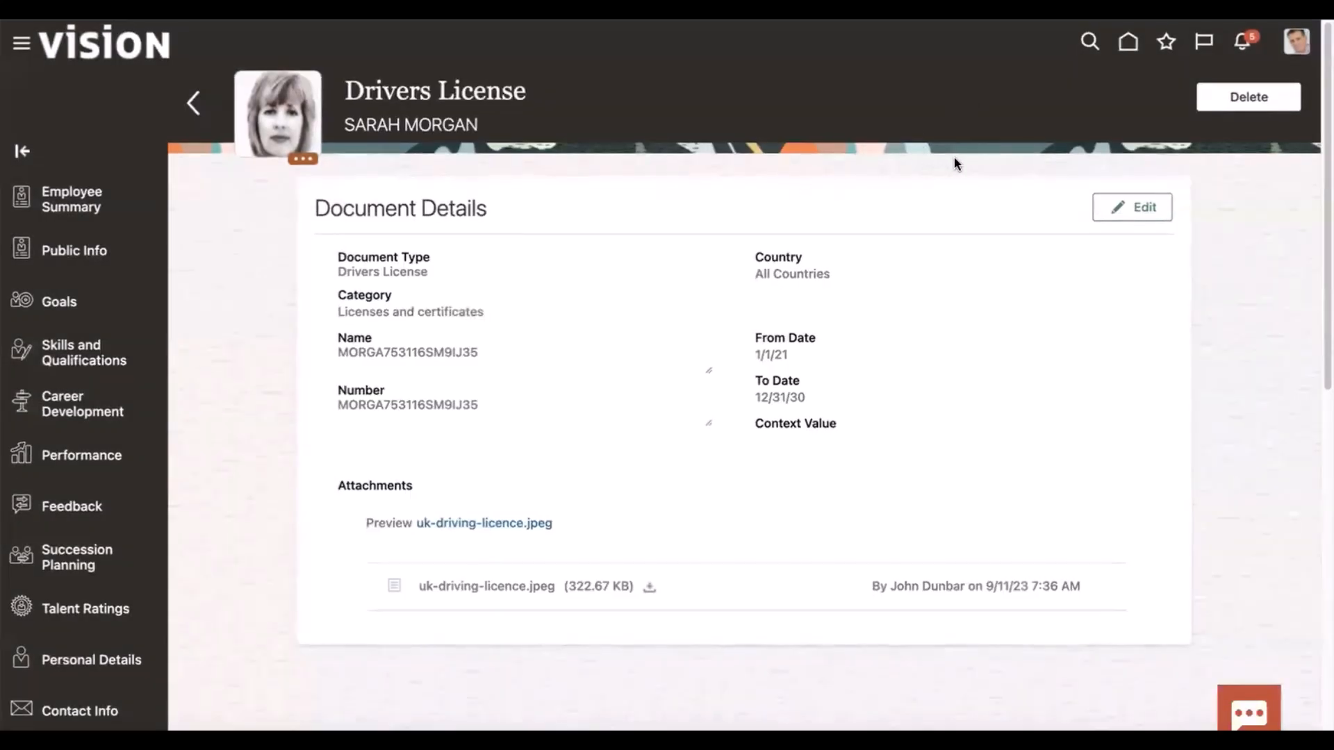
scroll(950, 167, down, 1)
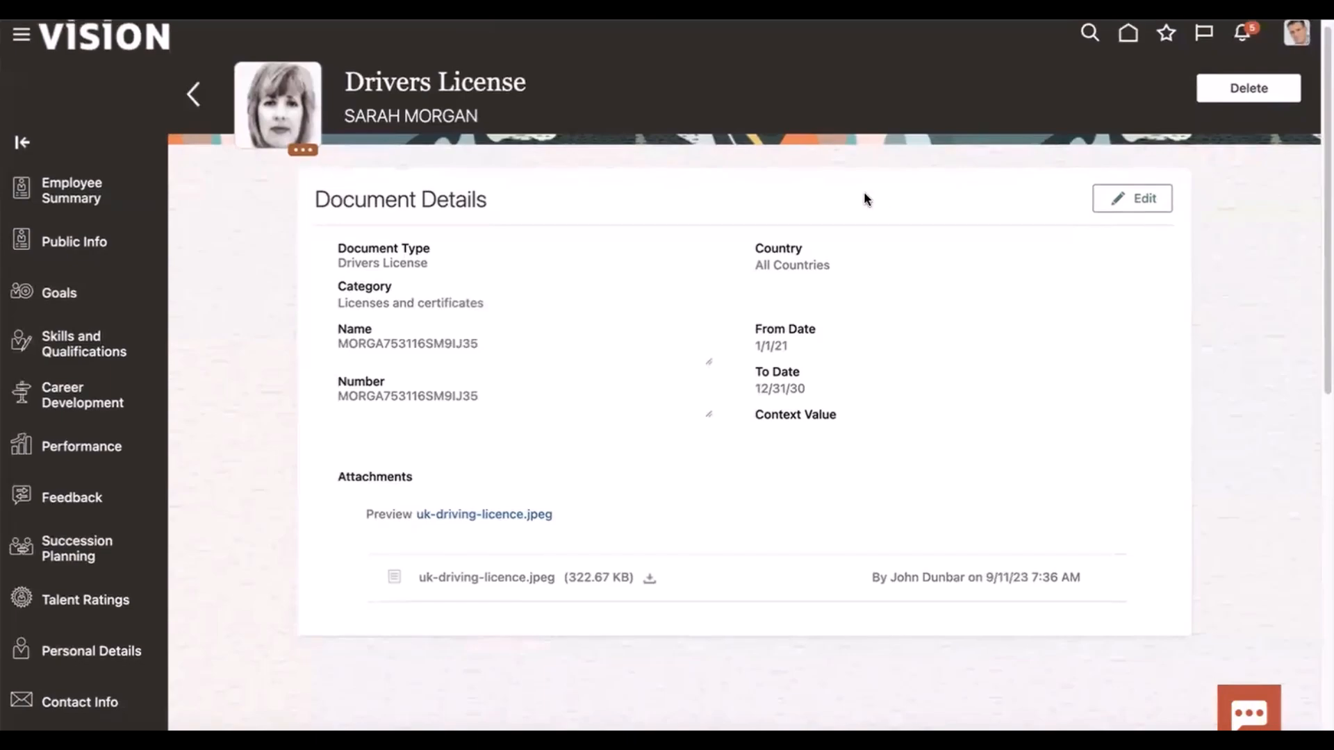
scroll(894, 40, down, 2)
scroll(971, 53, down, 2)
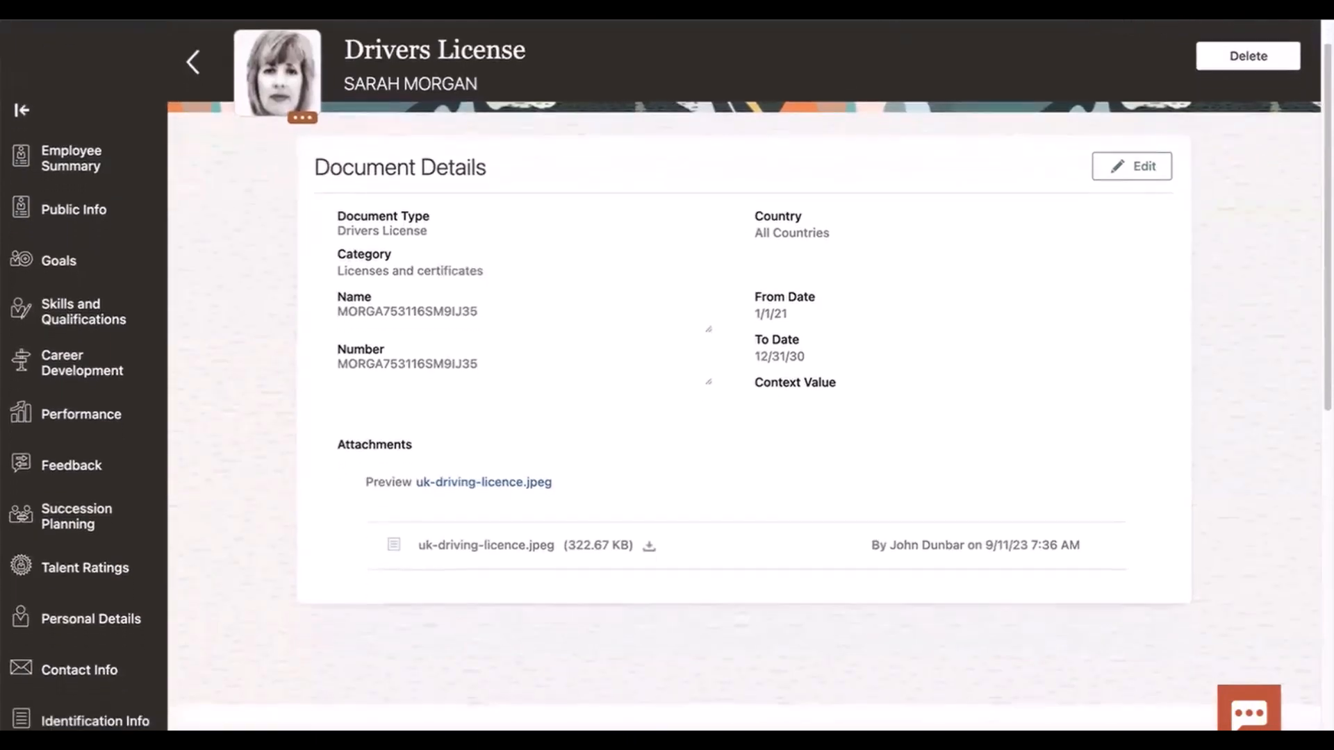